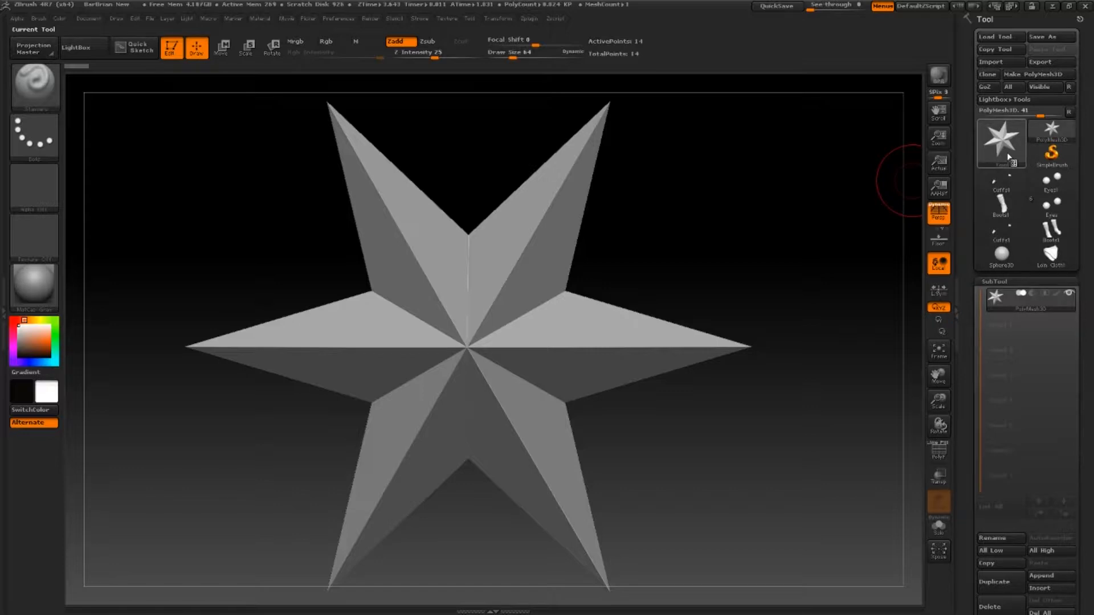
Step: Import the high-resolution body mesh BarBrian Hi Res.OBJ from the BarBrian folder
mouse_move(1051, 188)
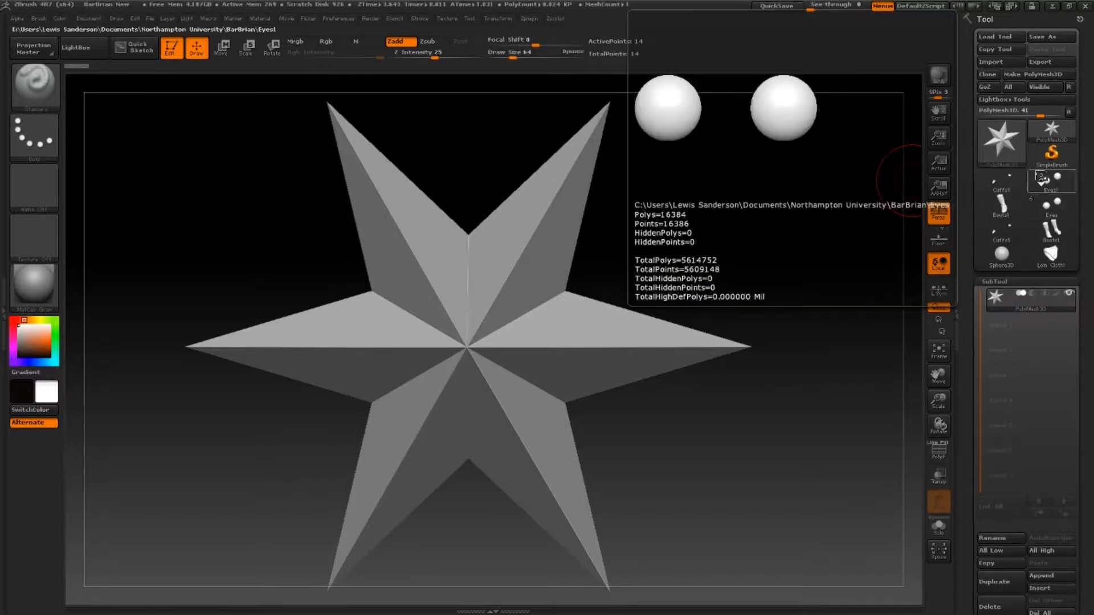
mouse_move(994, 147)
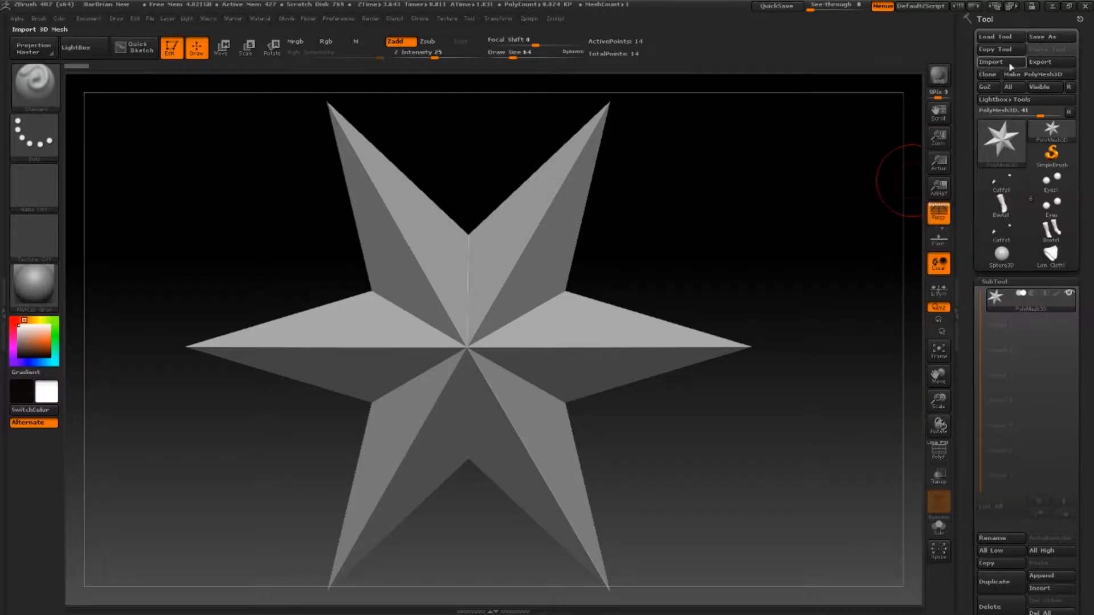
left_click(1002, 62)
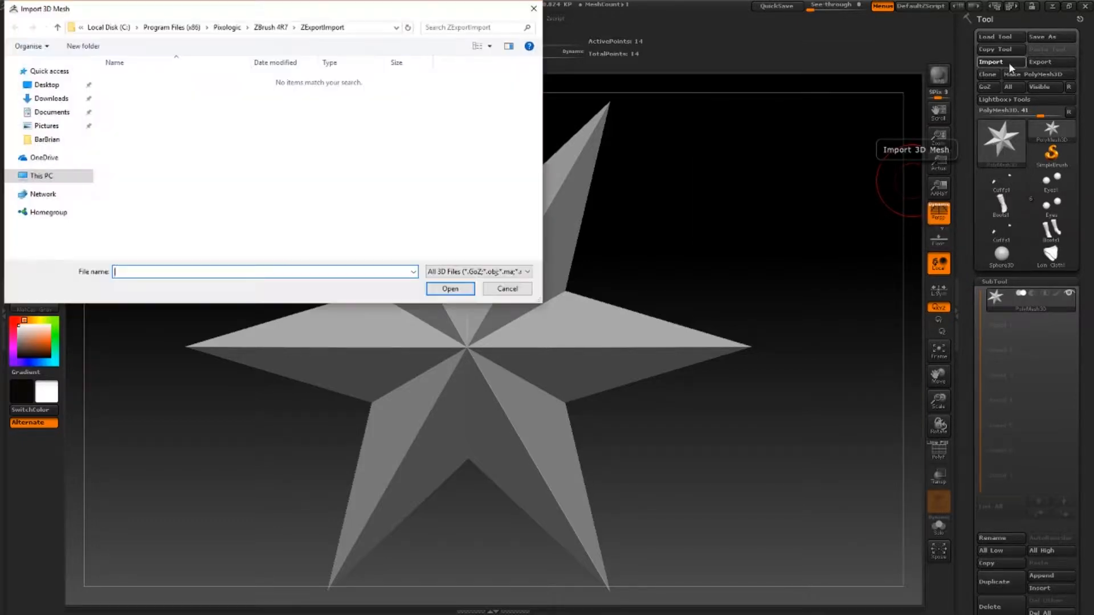
left_click(67, 142)
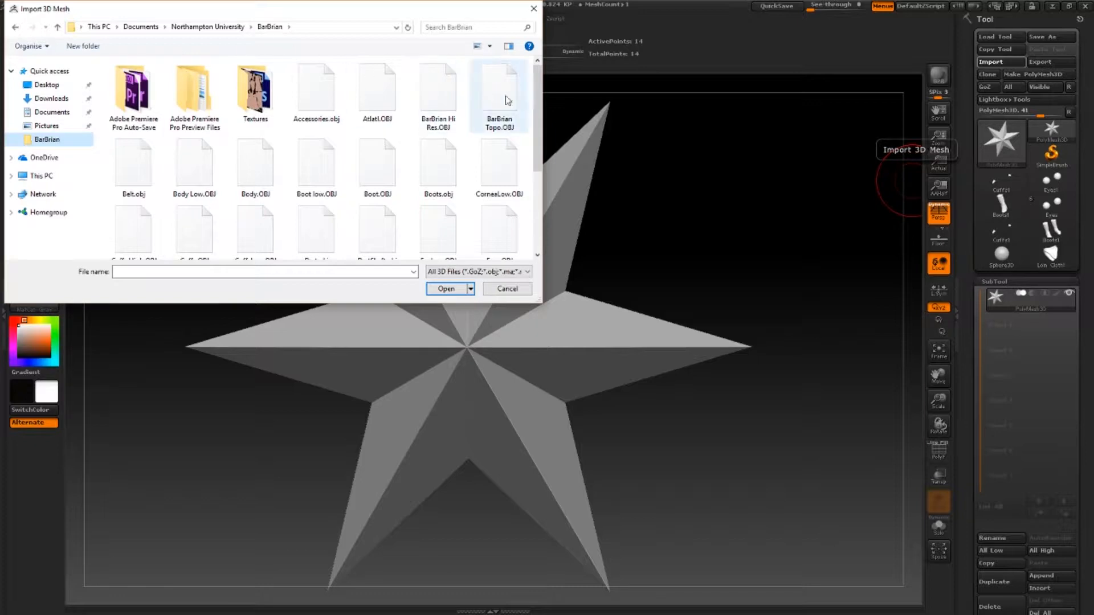
double_click(436, 101)
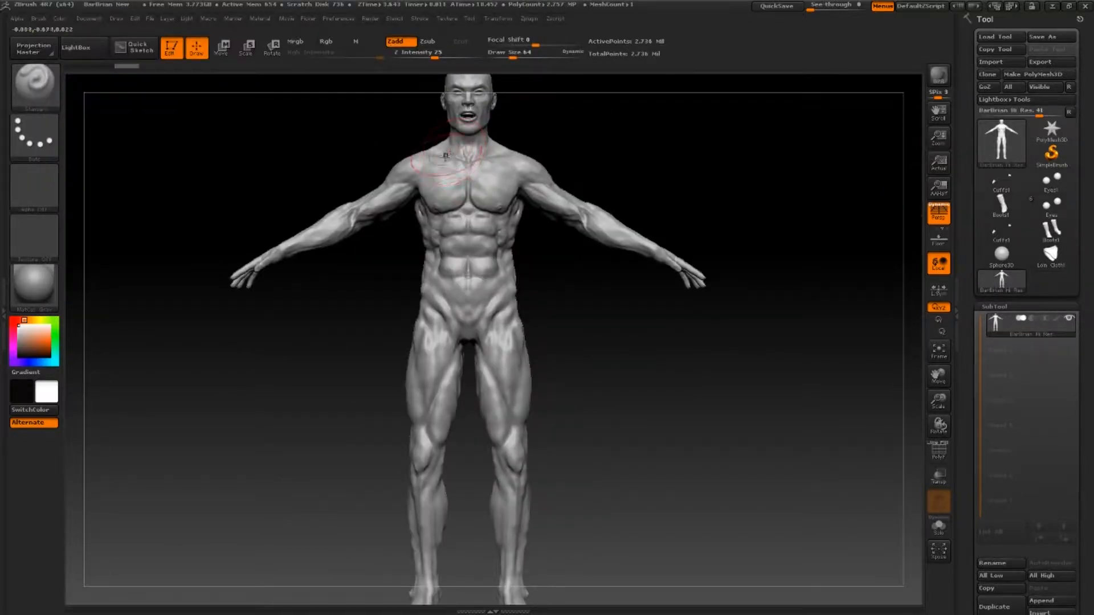
mouse_move(735, 195)
left_mouse_down()
mouse_move(616, 195)
mouse_move(750, 203)
left_mouse_up()
left_click_drag(737, 166, 774, 247)
Step: Switch to the PolyMesh3D star and import BarBrian Topo.OBJ as a separate tool
left_click(1057, 134)
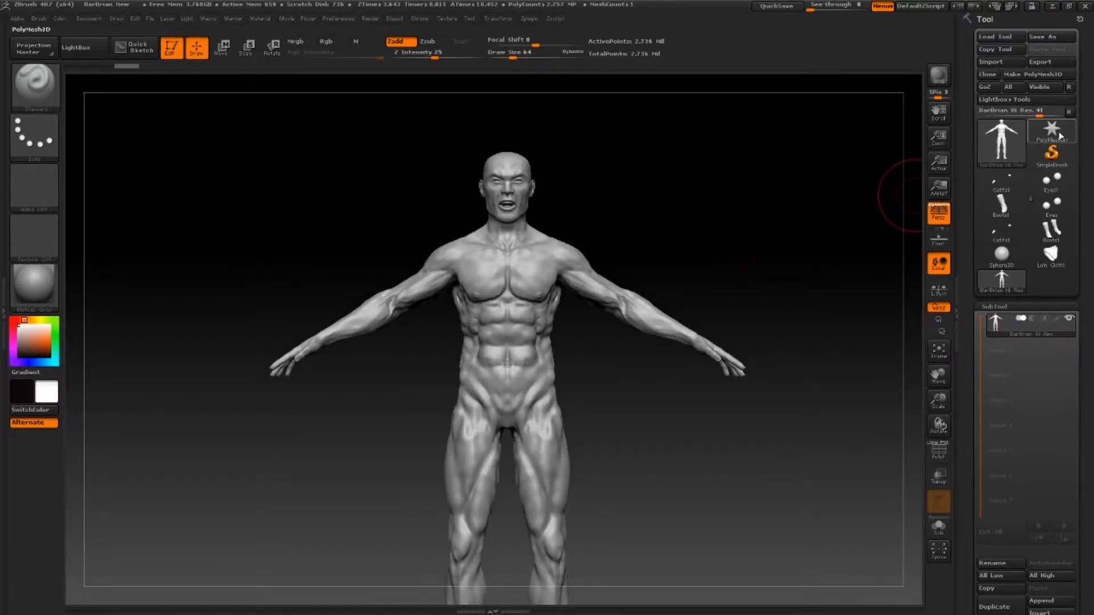
left_click(1002, 64)
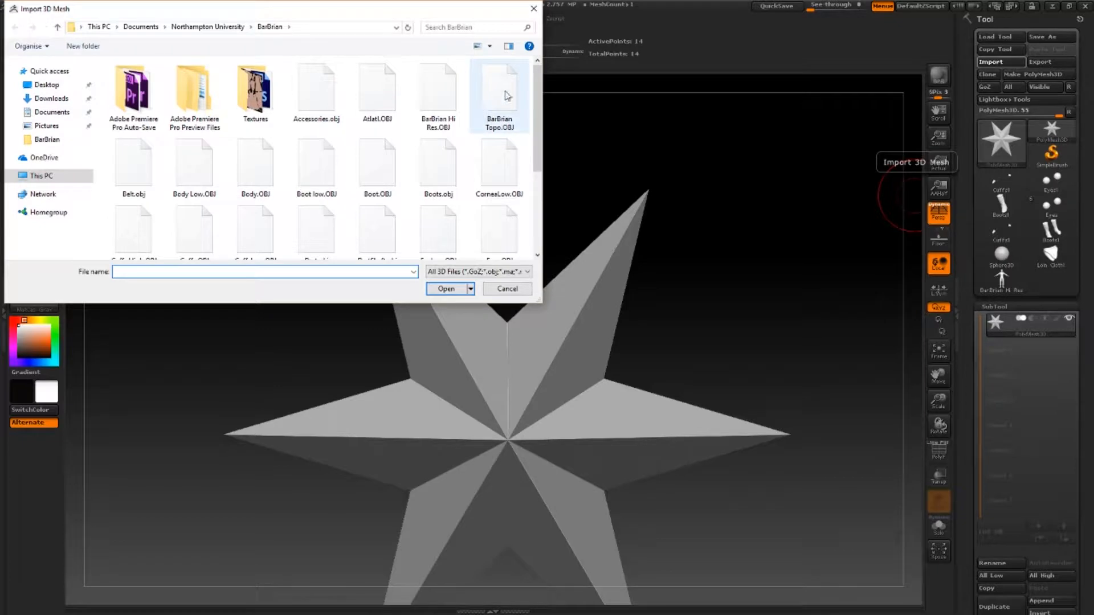
double_click(507, 95)
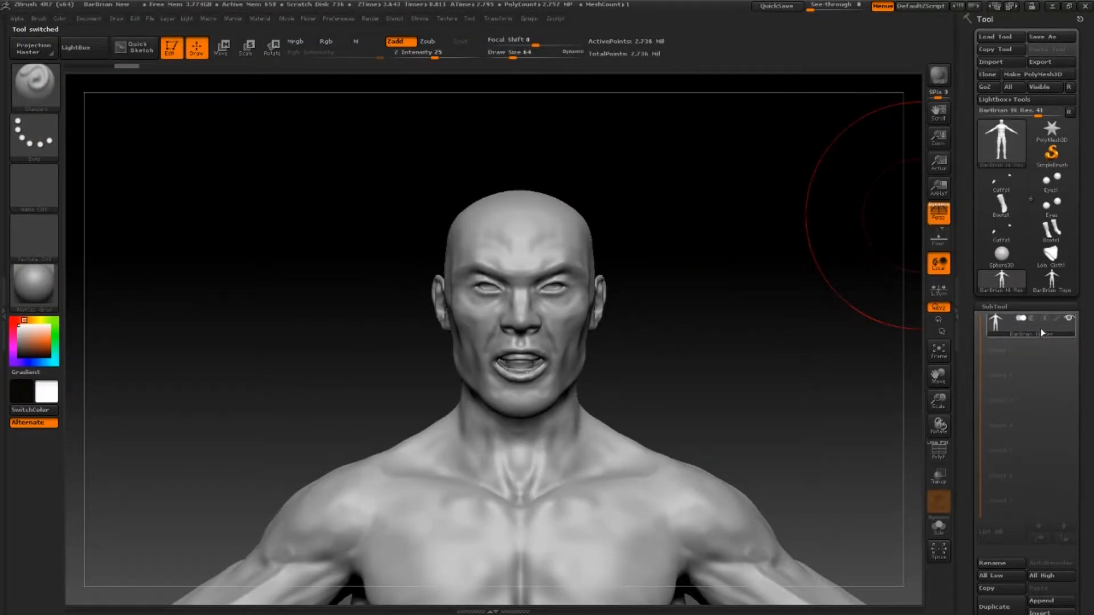
Step: Append the BarBrian Topo mesh as a subtool of the BarBrian Hi Res tool
left_click_drag(1082, 498, 1080, 406)
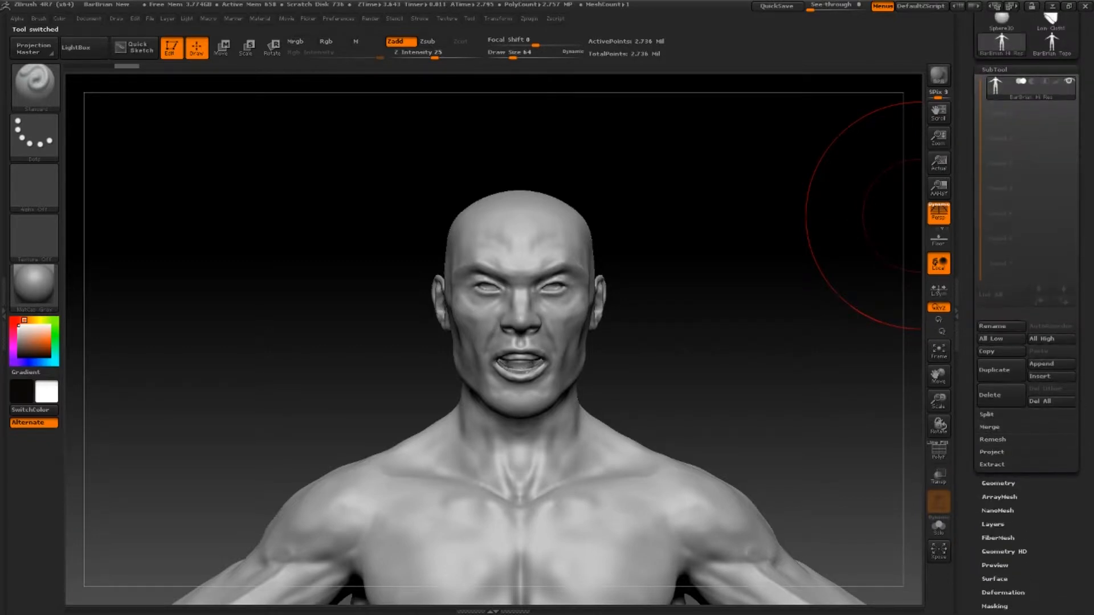
left_click(1042, 365)
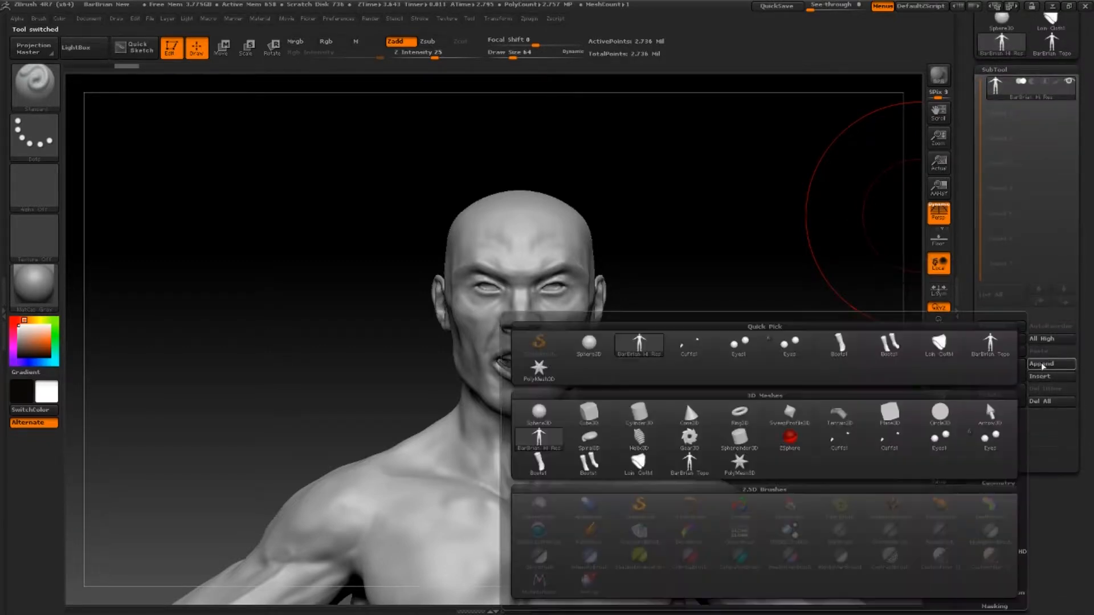
left_click(990, 344)
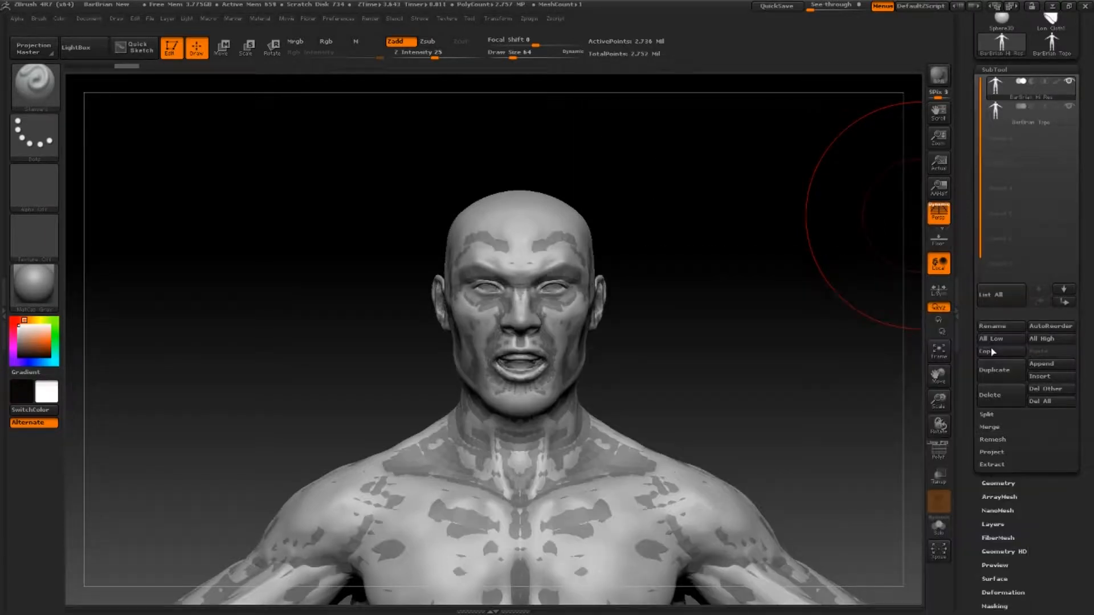
Step: Select each of the two subtools in turn, ending on BarBrian Hi Res, and hide the BarBrian Topo subtool
left_click(1001, 117)
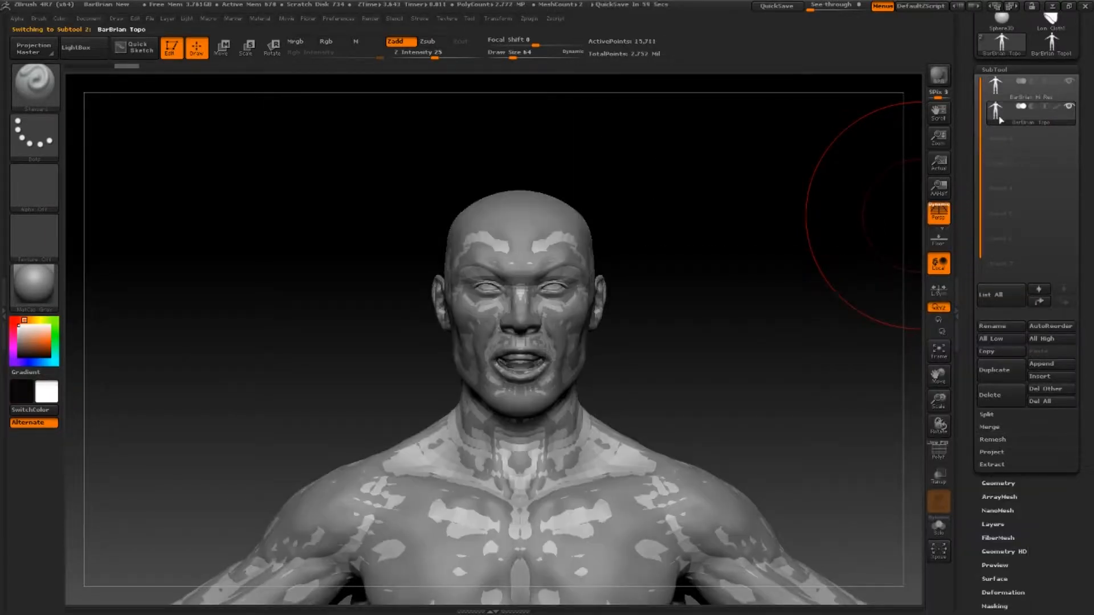
left_click(995, 87)
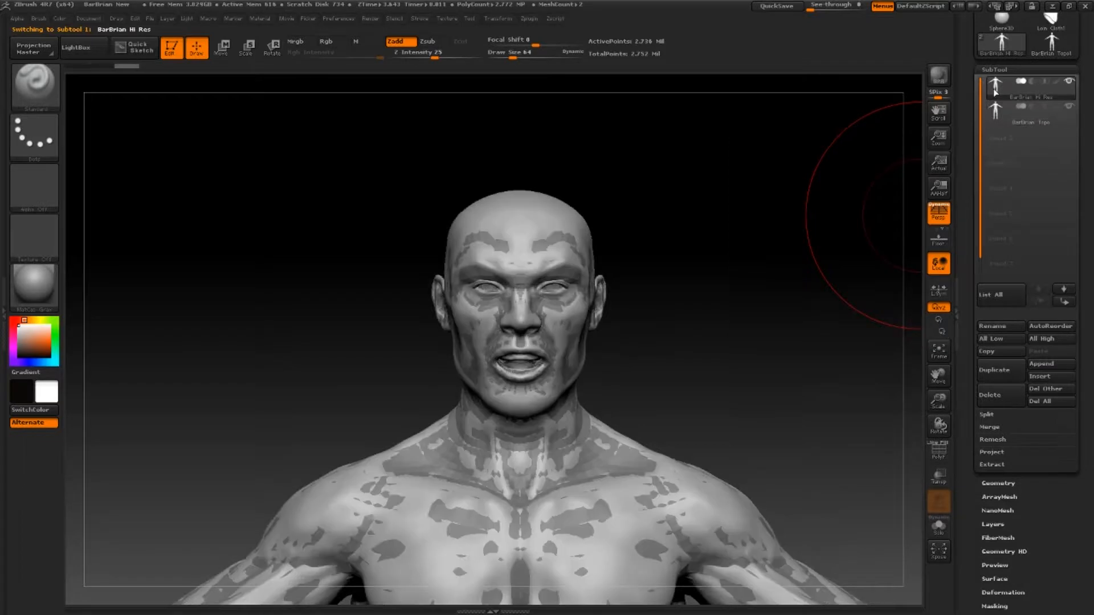
left_click(1070, 109)
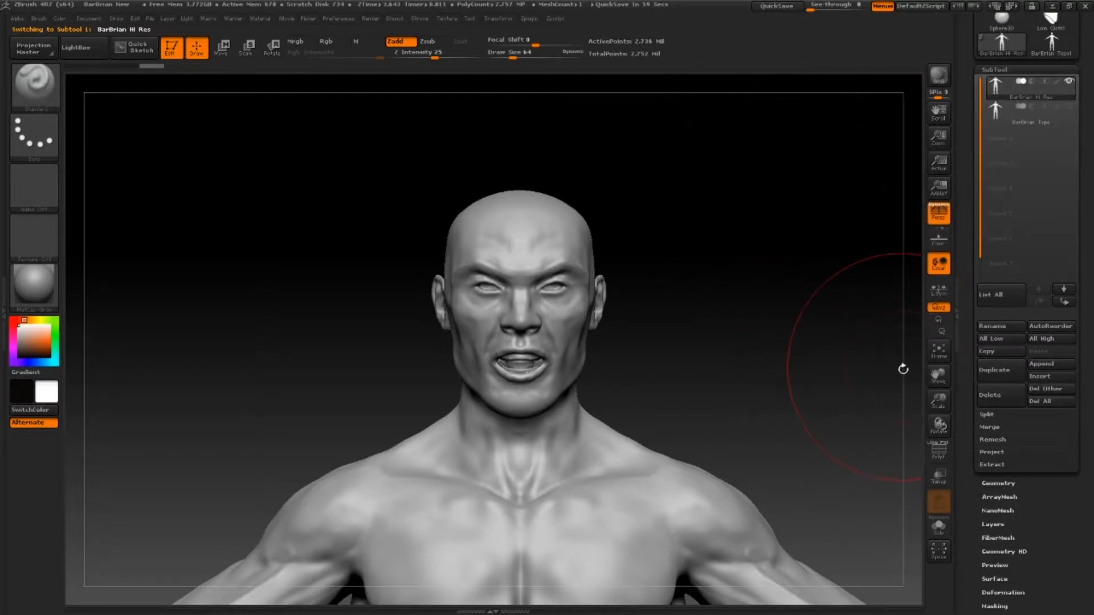
Step: Examine the polyframe topology of the Hi Res and Topo heads, then turn the wireframe display off
left_click(939, 453)
left_click_drag(749, 325, 713, 329)
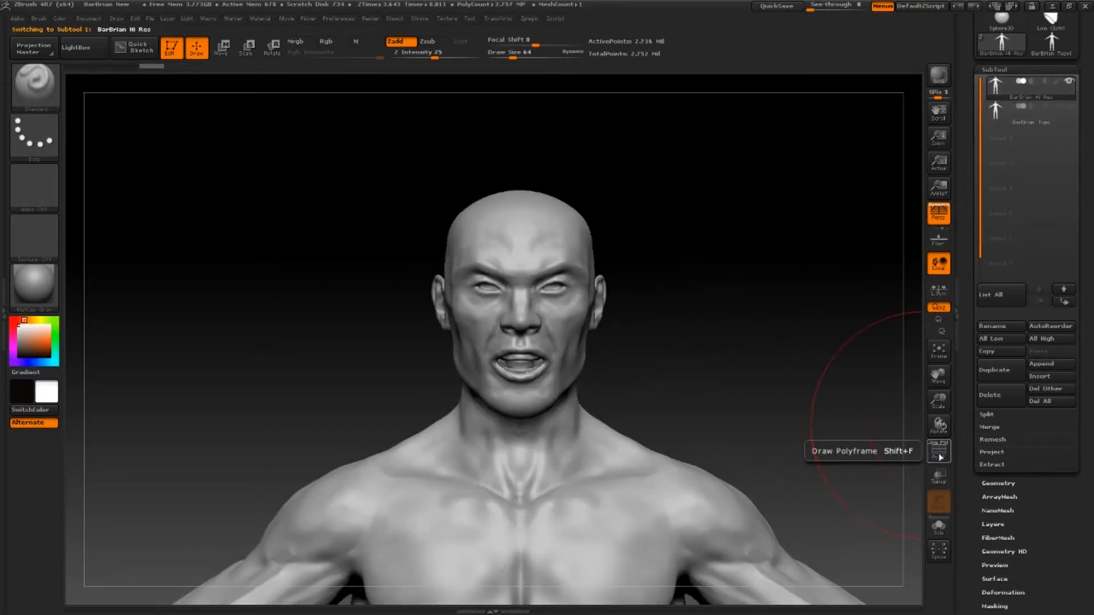
left_click(939, 457)
mouse_move(757, 400)
left_mouse_down()
mouse_move(723, 391)
mouse_move(765, 393)
left_mouse_up()
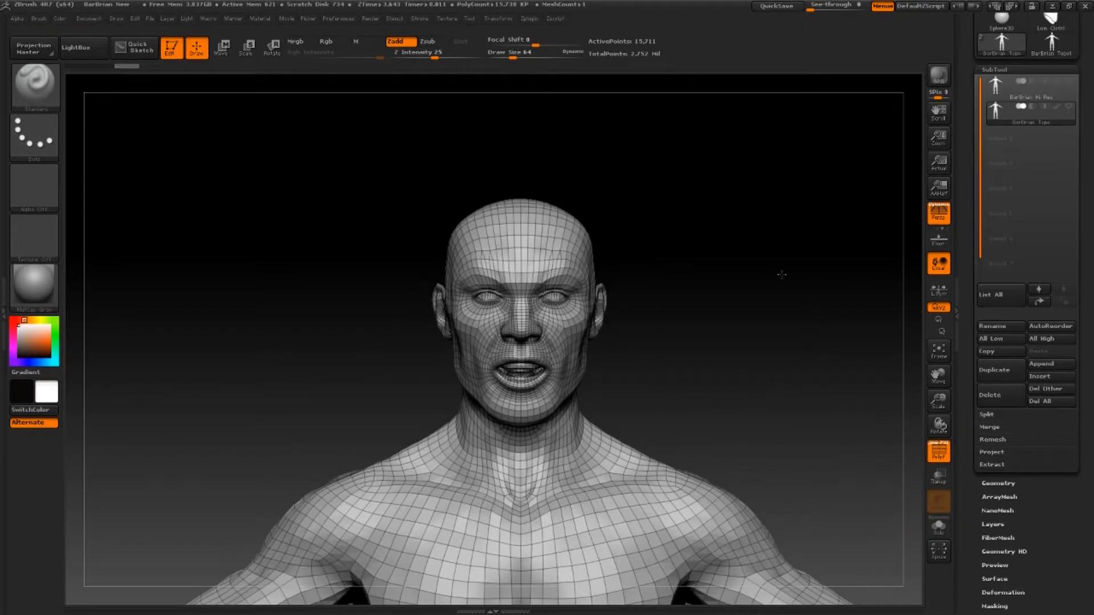
left_click_drag(781, 271, 786, 296, "alt")
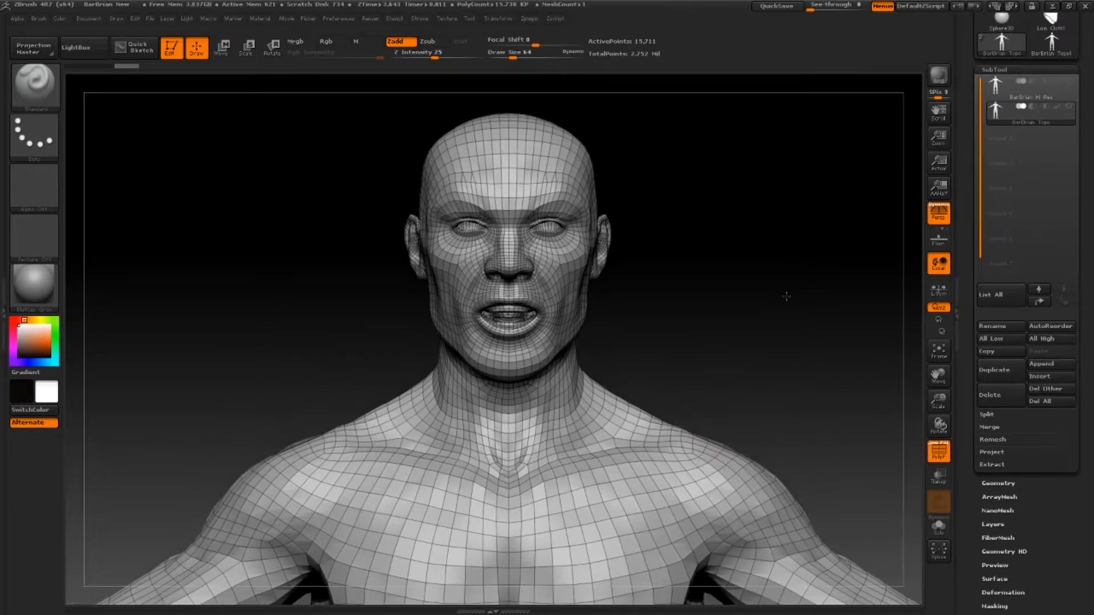
left_click(939, 451)
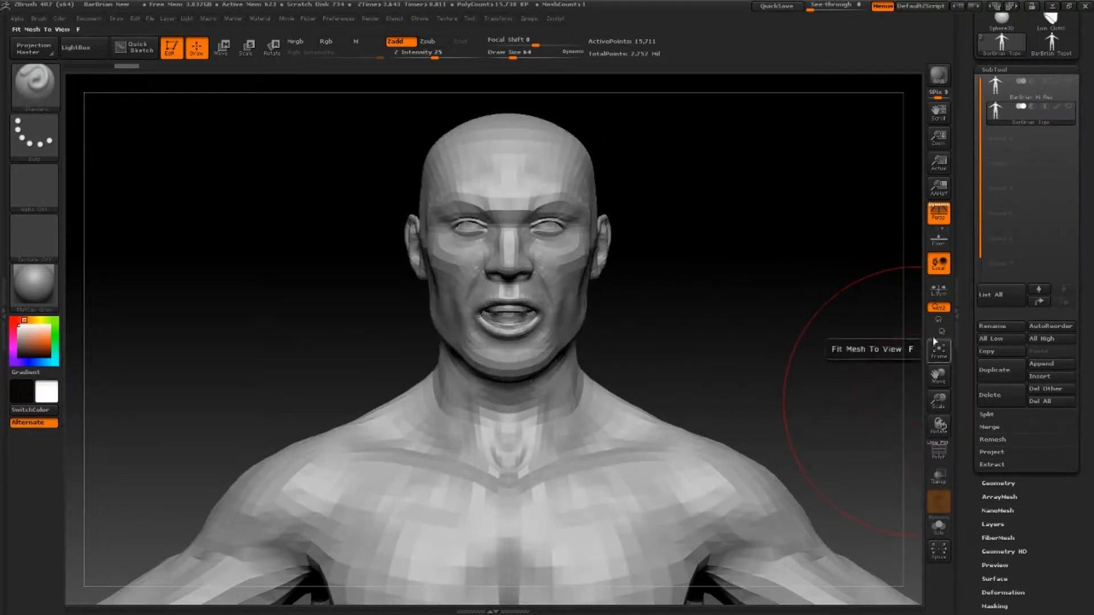
Step: Mask the areas around both eyes on the Hi Res mesh, using symmetric strokes at draw size 10
mouse_move(1002, 98)
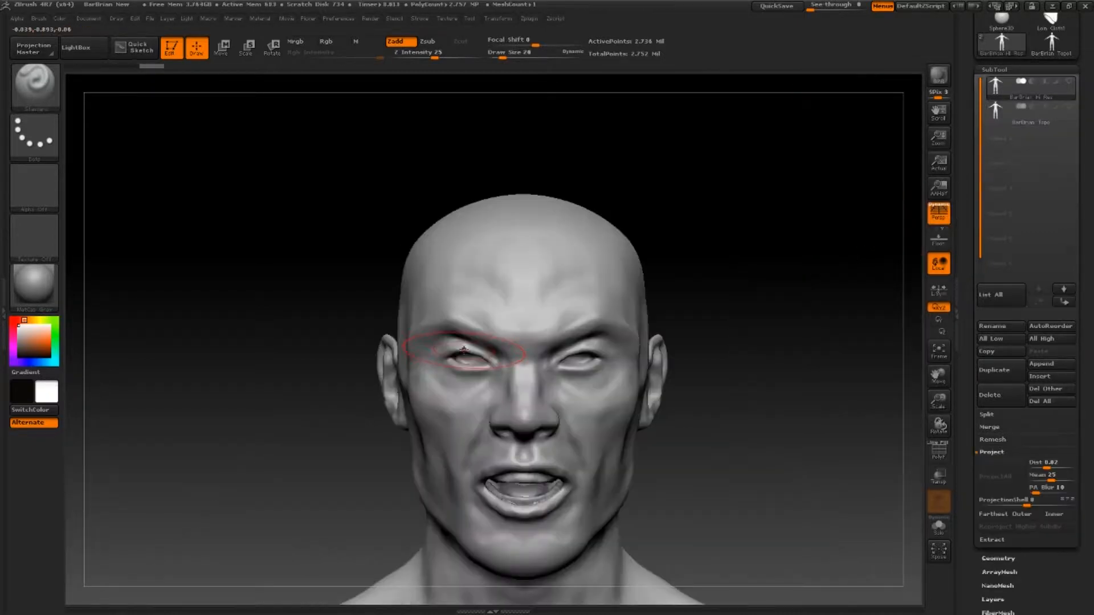
key("bracketleft")
left_click_drag(460, 353, 447, 356, "ctrl")
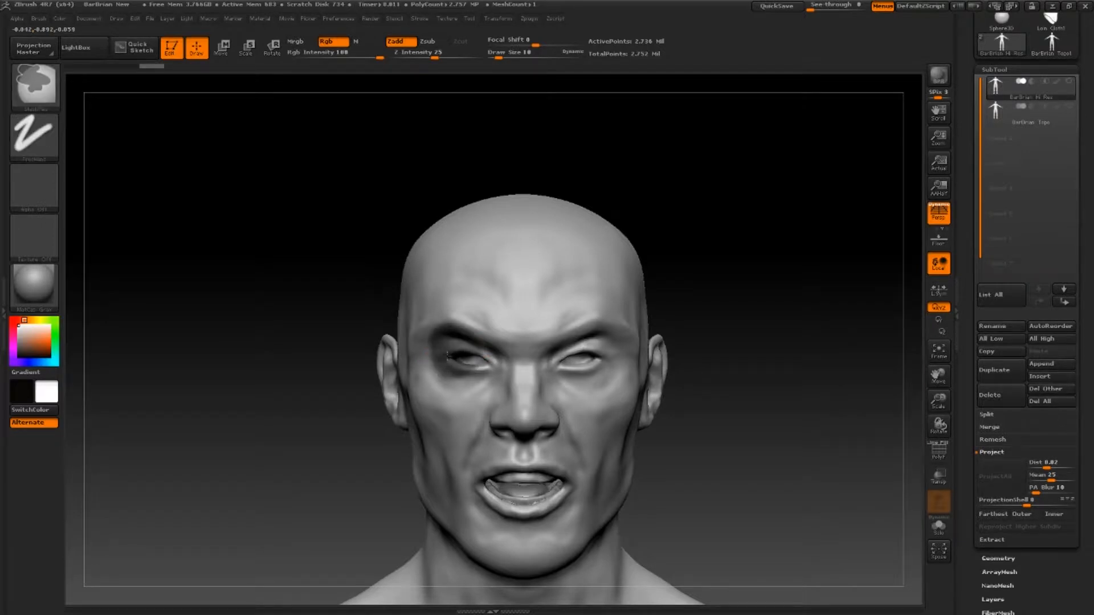
key("ctrl+z")
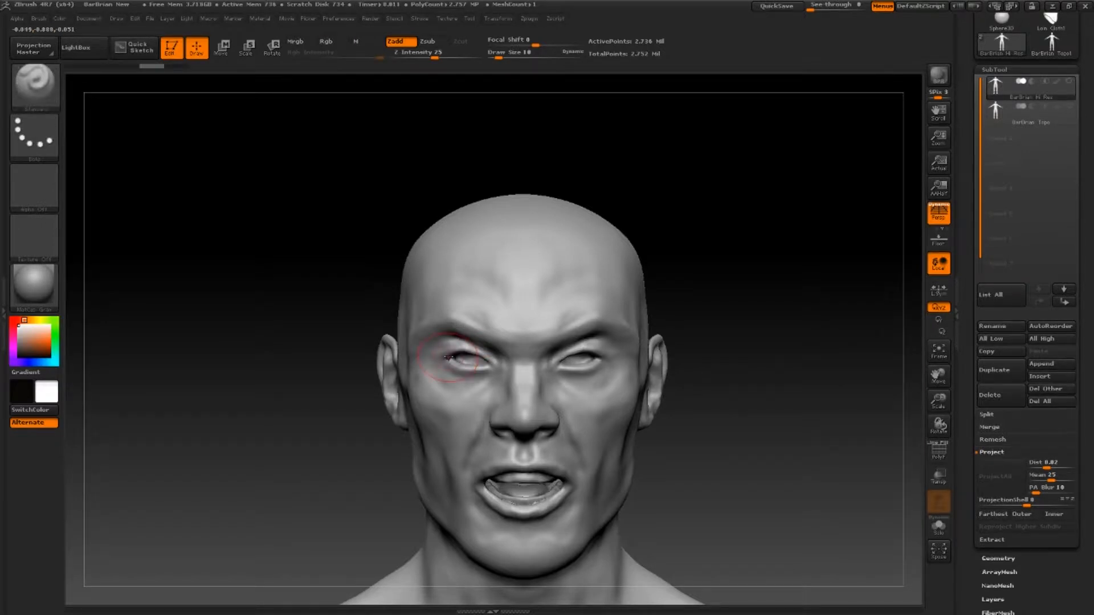
mouse_move(482, 365)
left_mouse_down("ctrl")
mouse_move(454, 353)
mouse_move(433, 379)
mouse_move(464, 399)
mouse_move(478, 378)
left_mouse_up("ctrl")
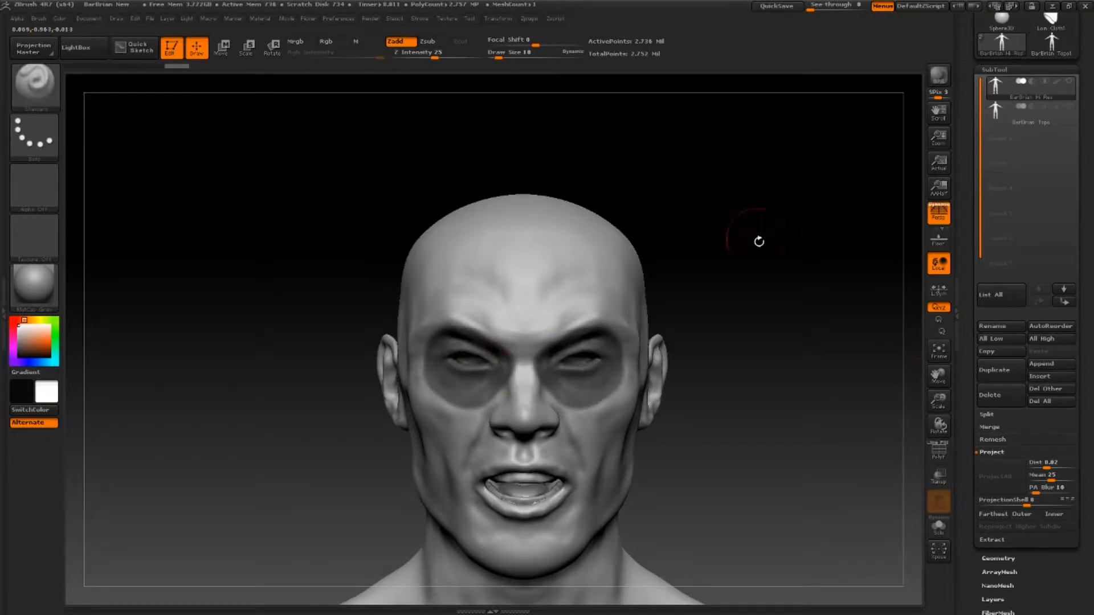
Step: Split the masked eye areas off the Hi Res mesh into their own subtool
left_click(988, 415)
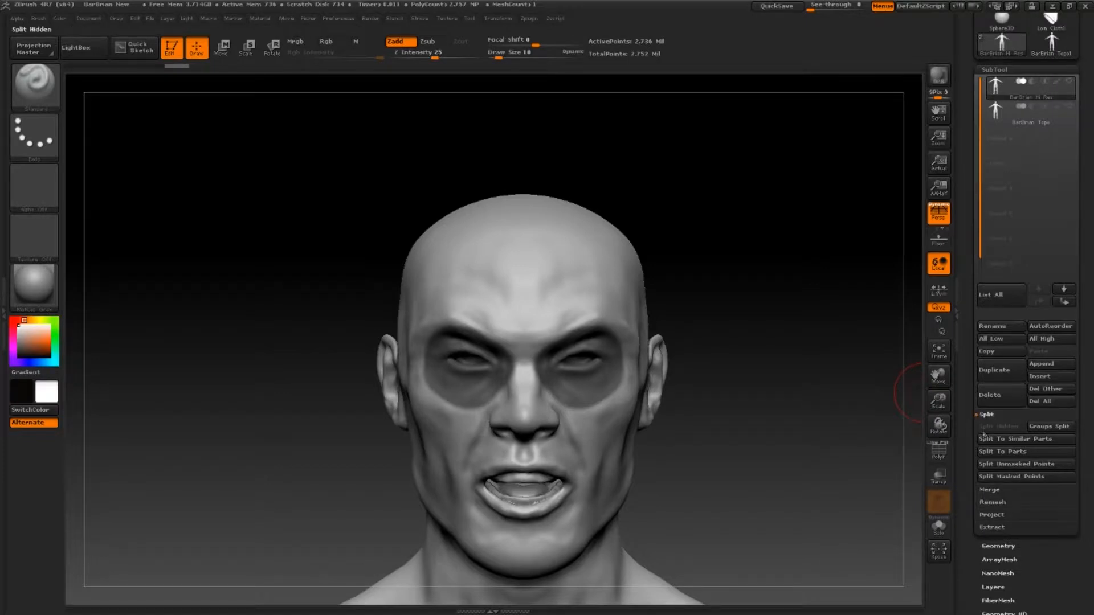
left_click(1001, 480)
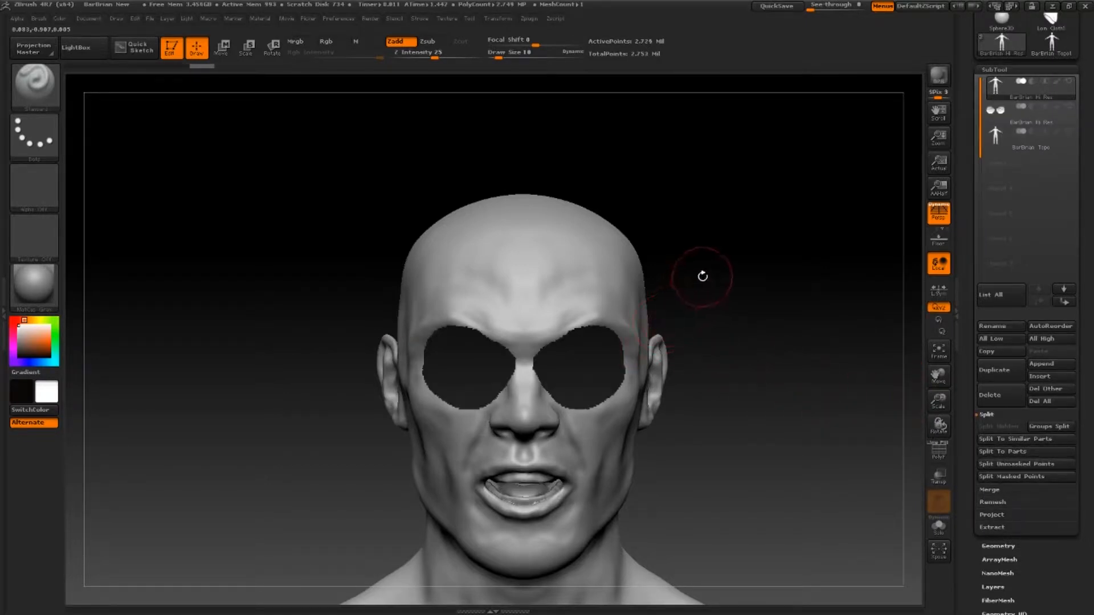
left_click_drag(702, 276, 686, 319, "alt")
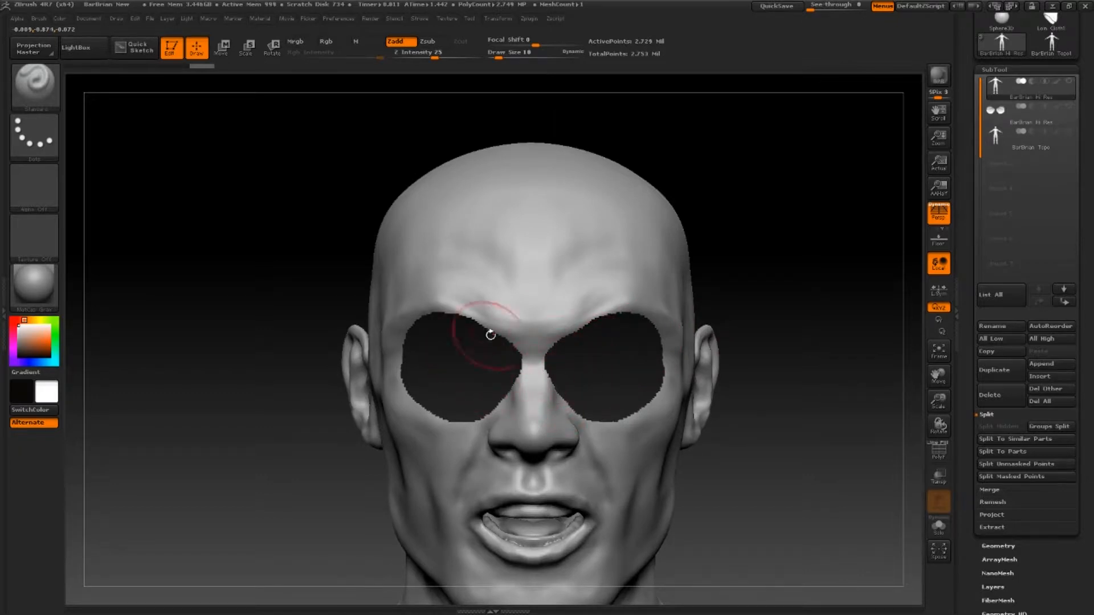
Step: Delete the subtool containing the two split-off eye pieces
left_click(995, 114)
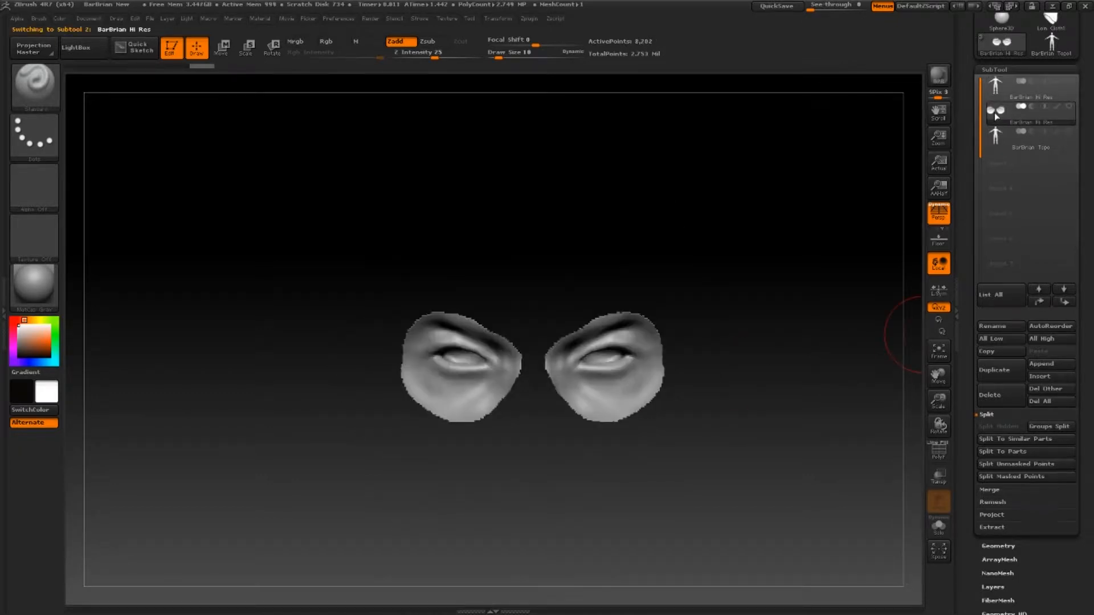
left_click(989, 395)
left_click(876, 416)
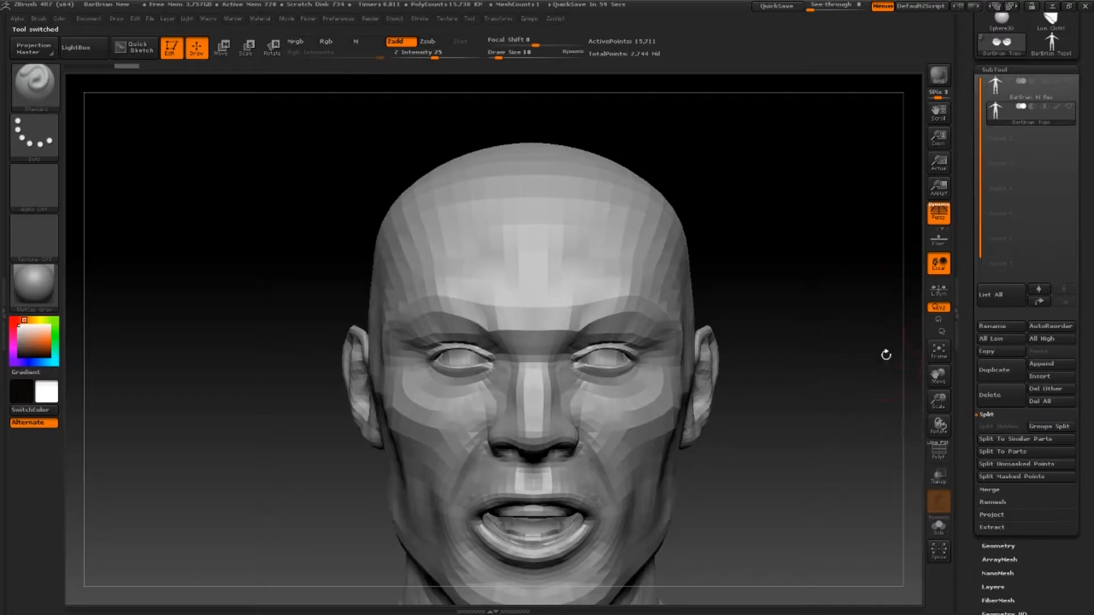
Step: Show both subtools and project the Hi Res surface onto the BarBrian Topo mesh with ProjectAll
left_click(1070, 110)
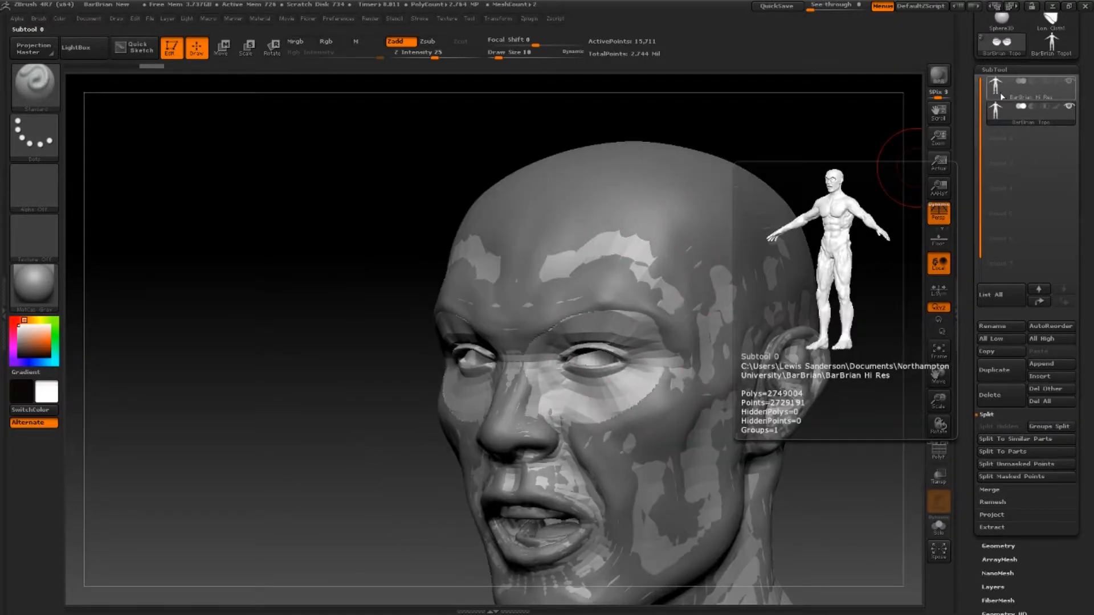
left_click_drag(883, 286, 793, 198, "alt")
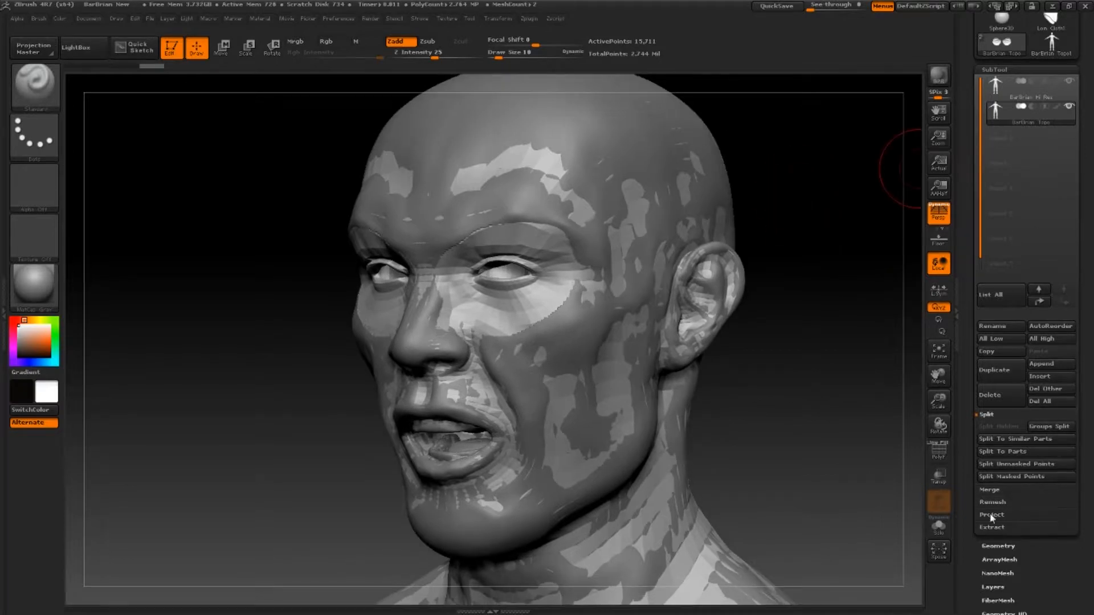
left_click(992, 515)
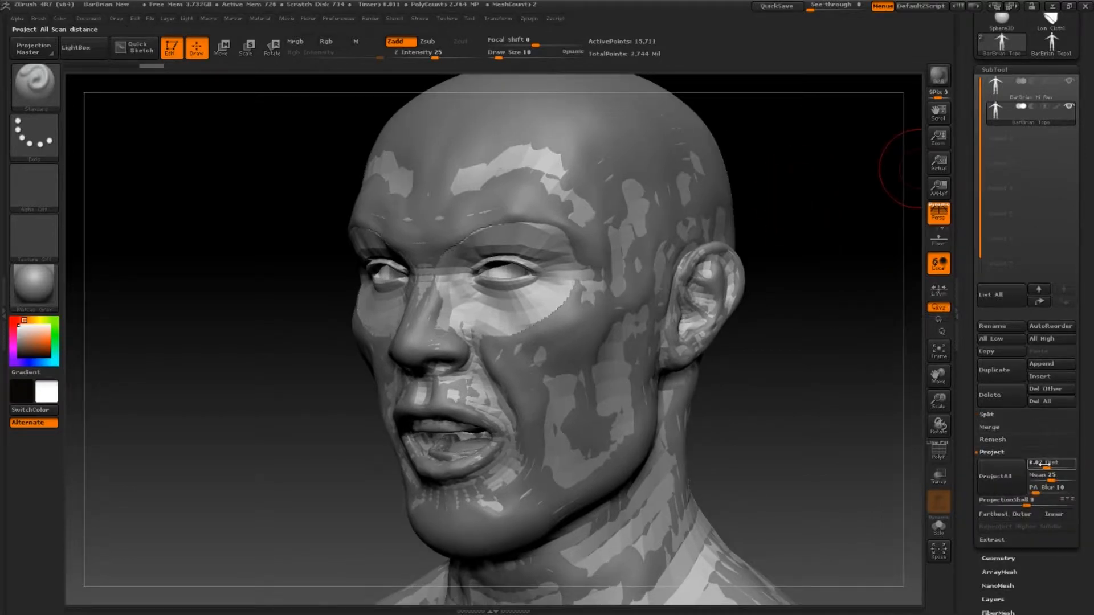
left_click(999, 480)
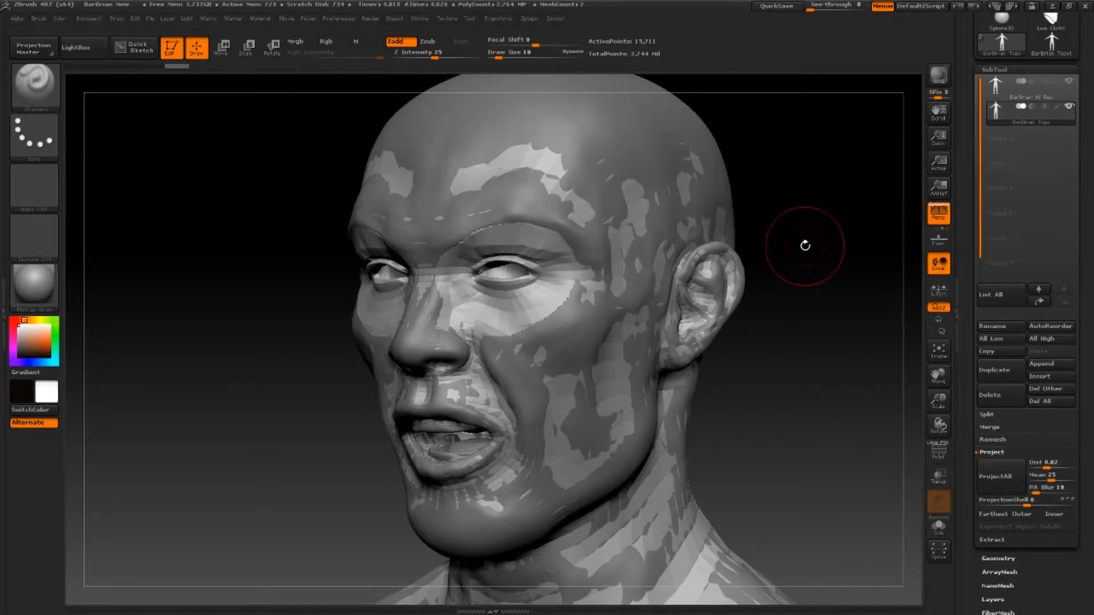
Step: Subdivide the Topo mesh and project the Hi Res detail onto it, repeating up to subdivision level 4
key("ctrl+d")
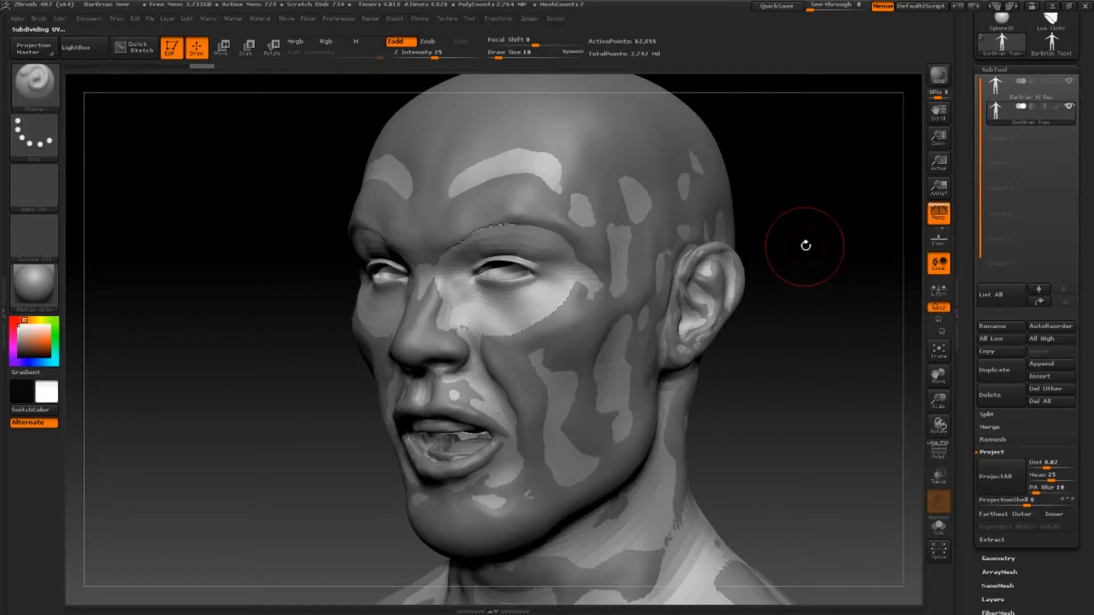
left_click(1011, 485)
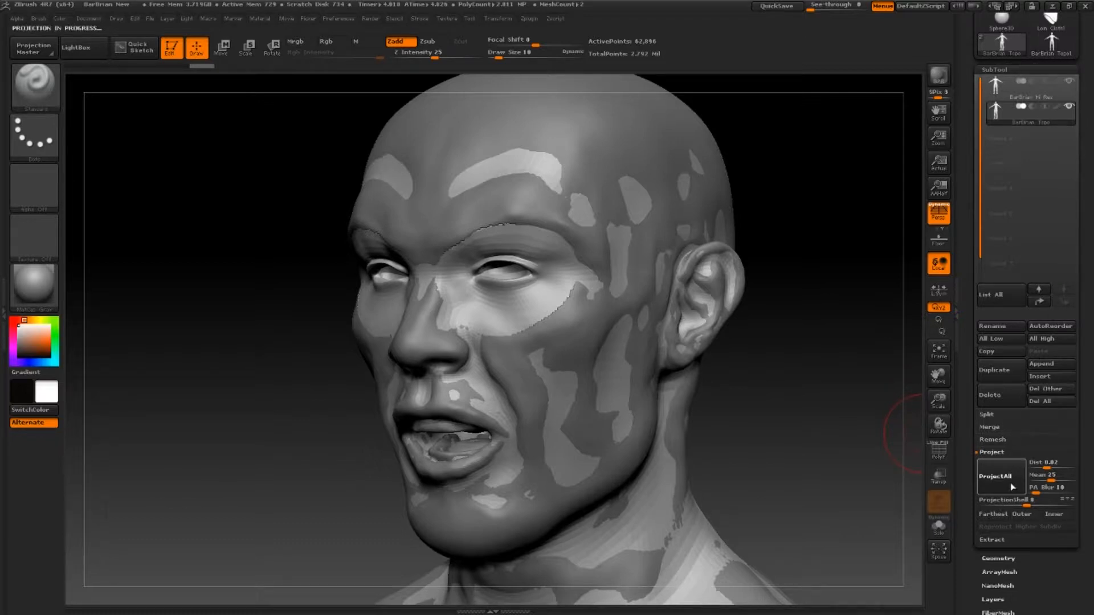
key("ctrl+d")
left_click(1012, 485)
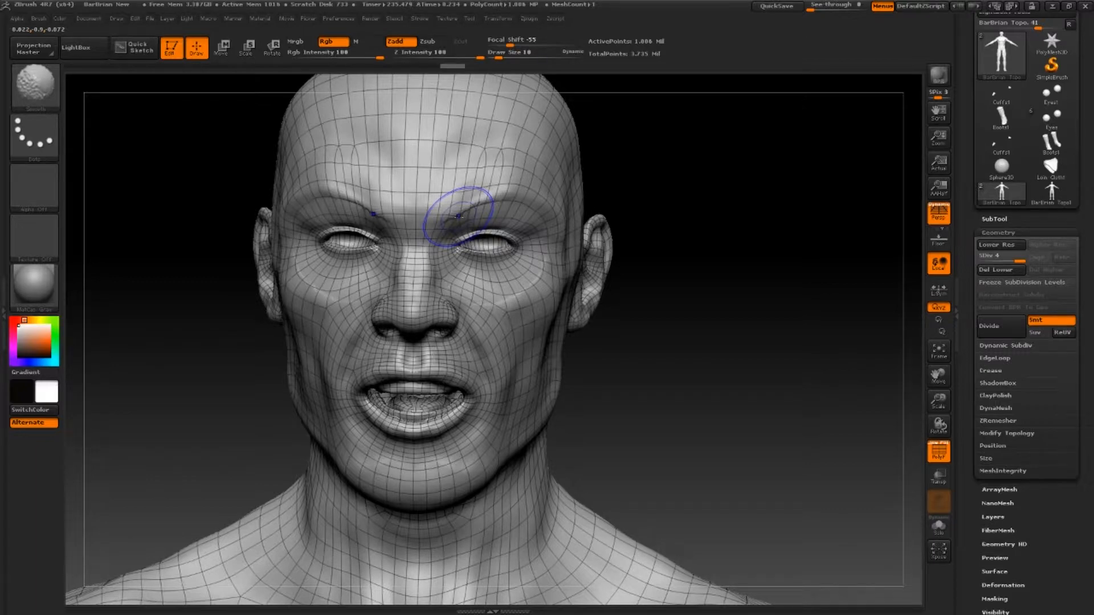
Step: Smooth the inner brows and the cheek below the eye on the projected Topo mesh
left_click_drag(458, 216, 465, 221, "shift")
left_click_drag(507, 297, 528, 293, "shift")
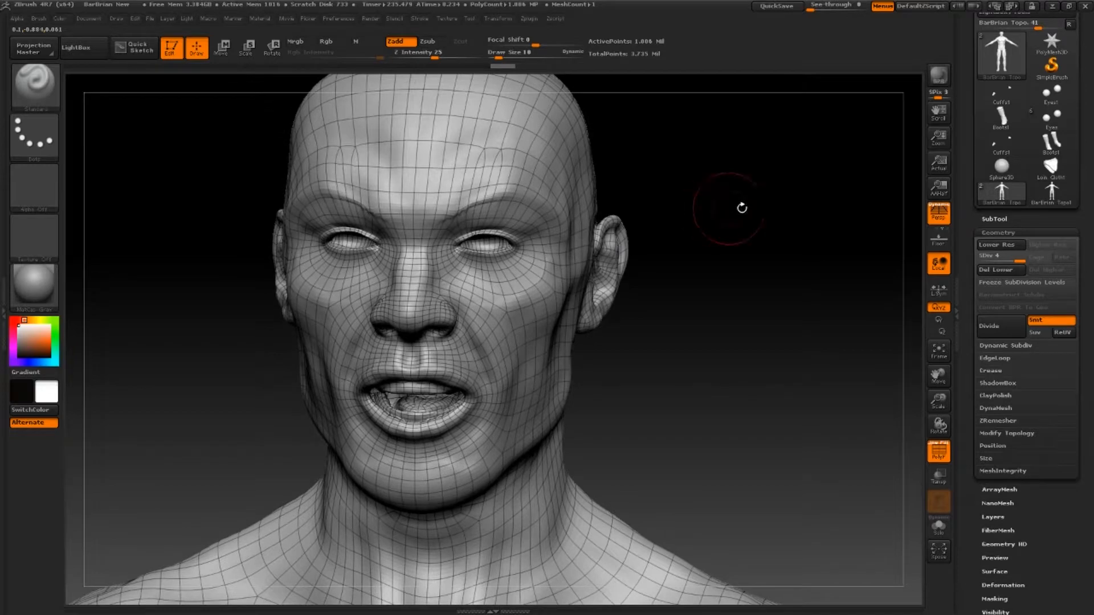
Step: Delete the BarBrian Hi Res subtool so that only the BarBrian Topo mesh is kept
left_click(994, 219)
left_click(1000, 127)
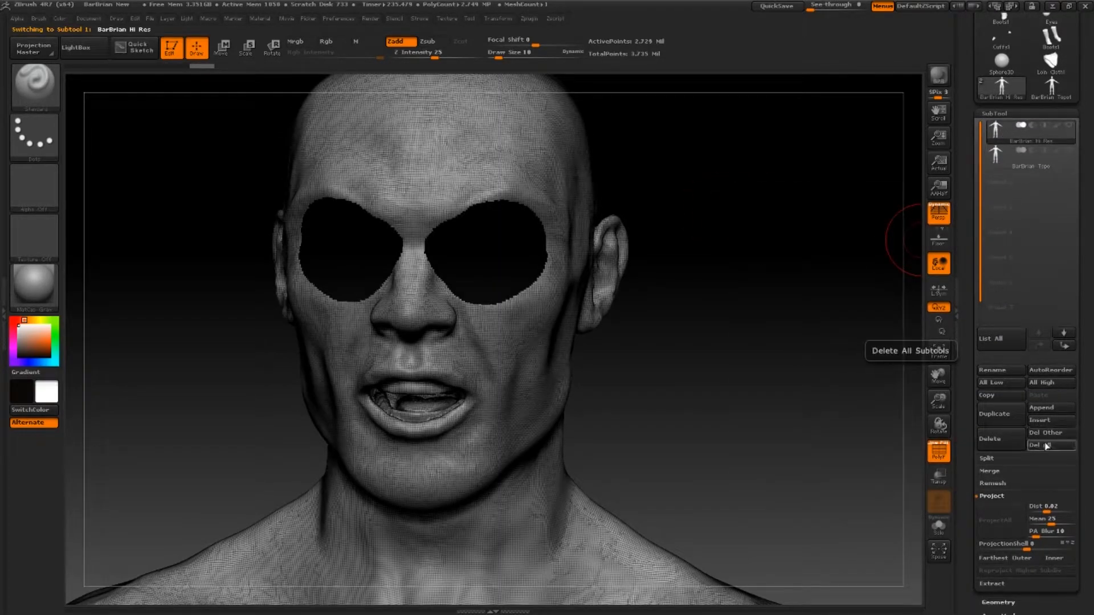
left_click(1004, 437)
left_click(878, 459)
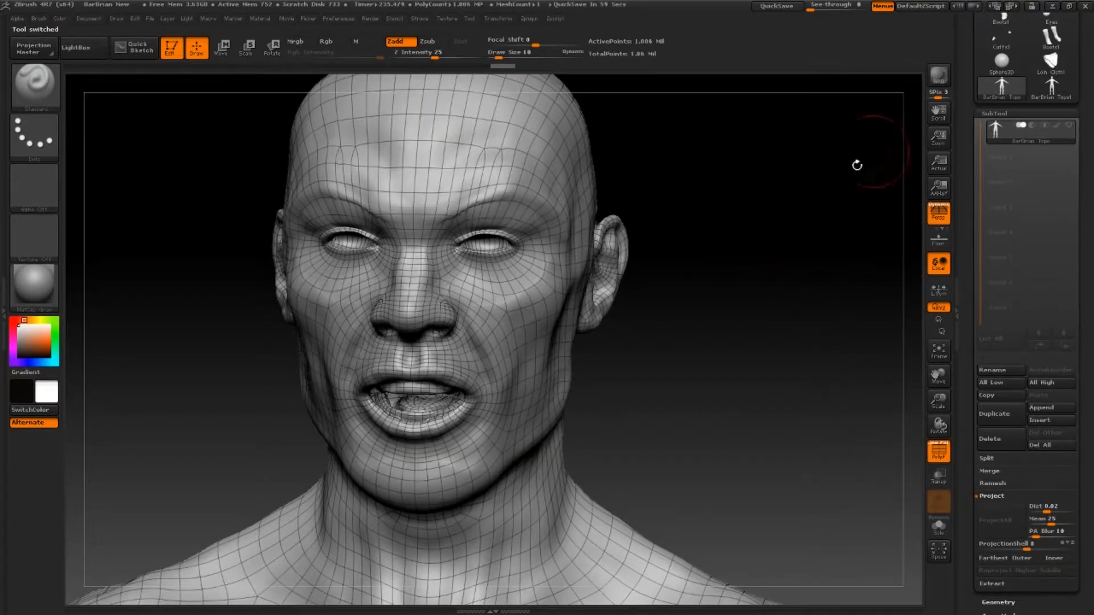
left_click(939, 451)
left_click_drag(805, 386, 724, 371)
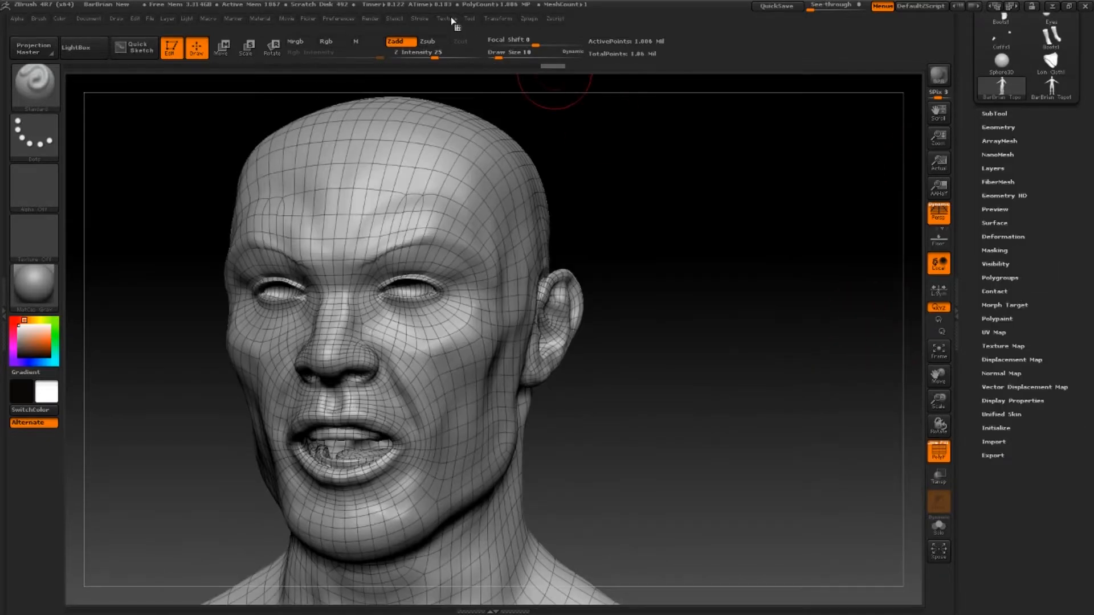
Step: Import the Flesh Diffuse image from the Textures folder as a texture and flip it vertically
left_click(447, 19)
left_click(481, 89)
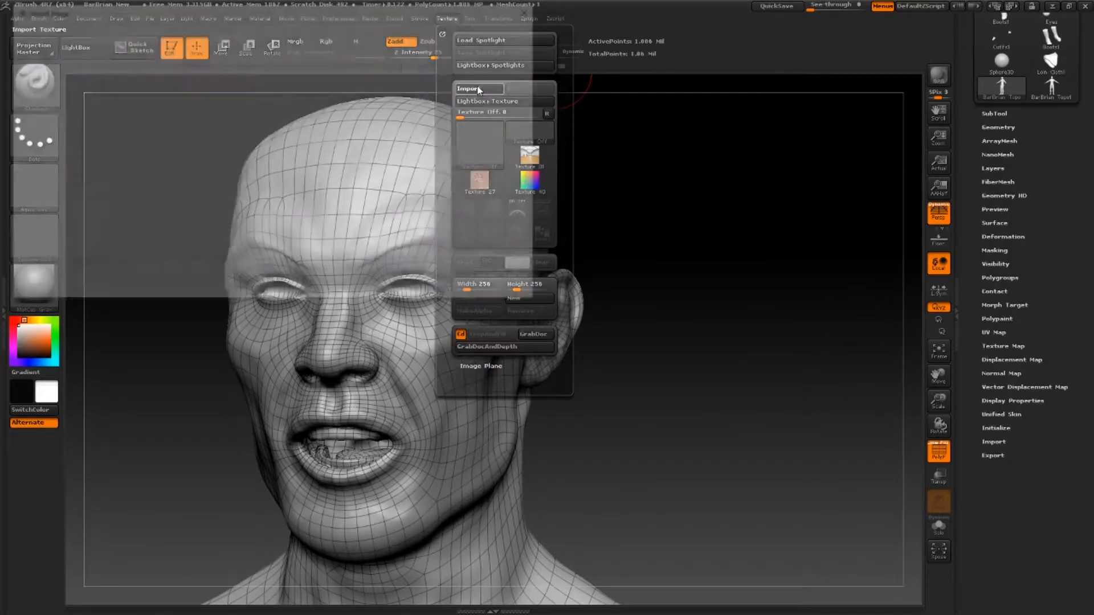
double_click(259, 92)
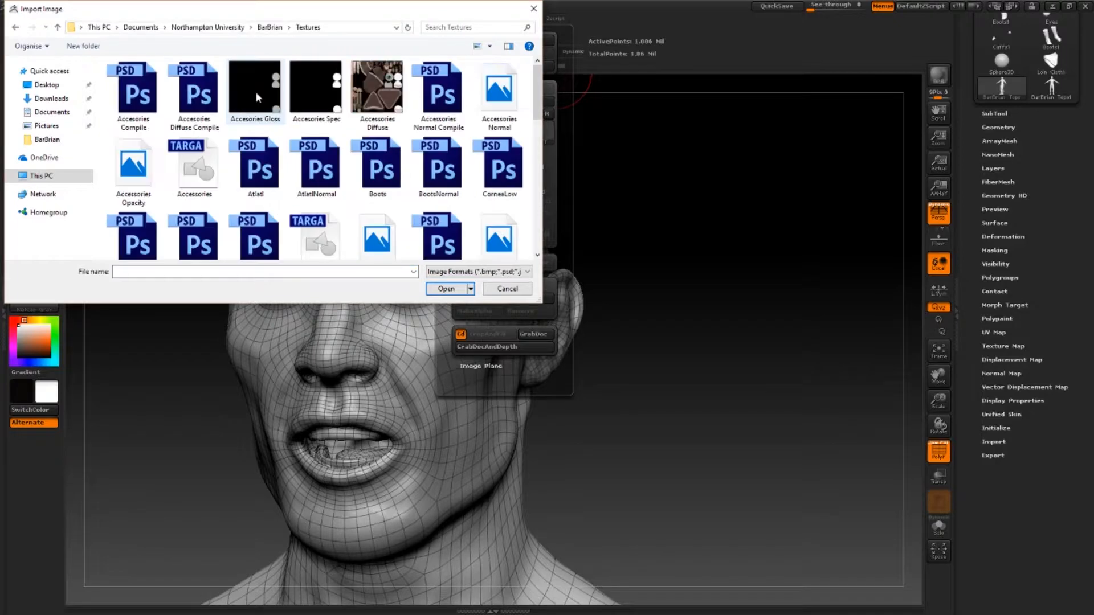
scroll(540, 89, "down", 2)
double_click(487, 208)
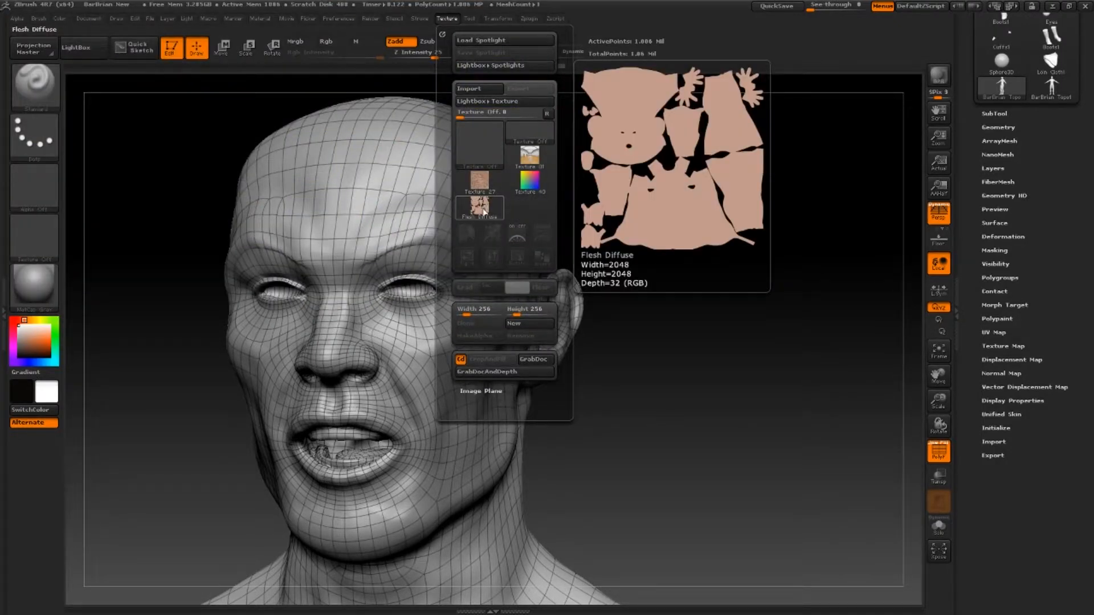
left_click(481, 208)
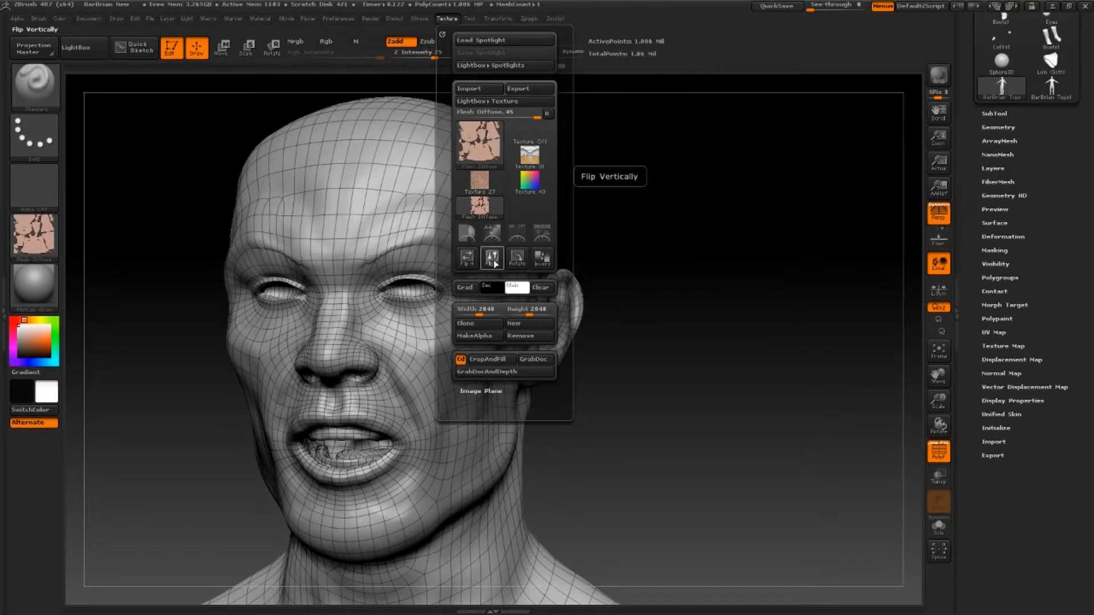
left_click(492, 258)
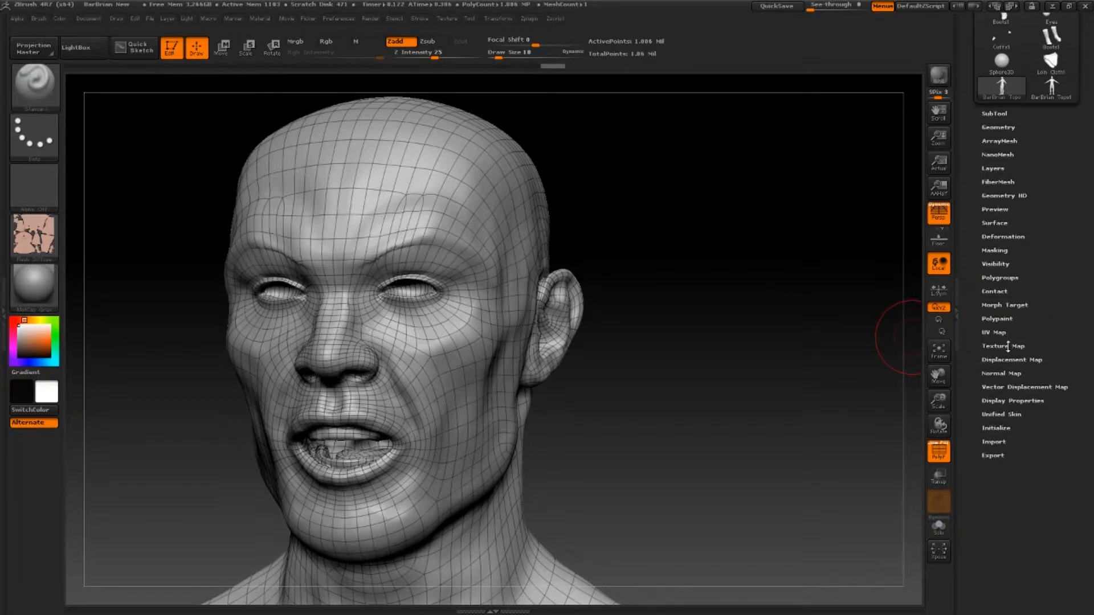
Step: Assign the Flesh Diffuse texture as the texture map of the BarBrian Topo mesh
left_click(1008, 346)
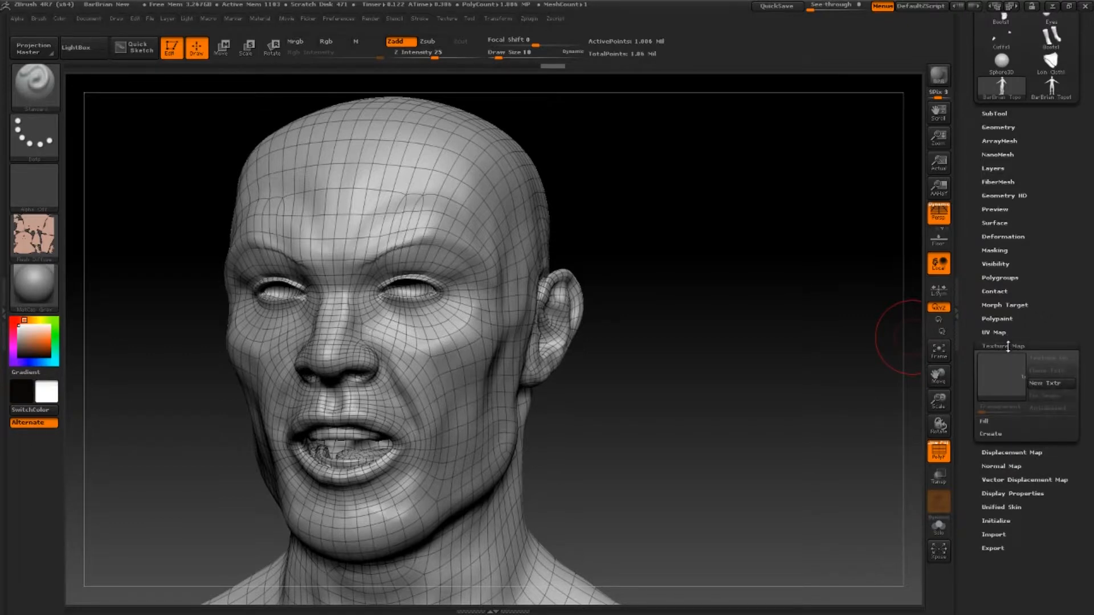
left_click(989, 371)
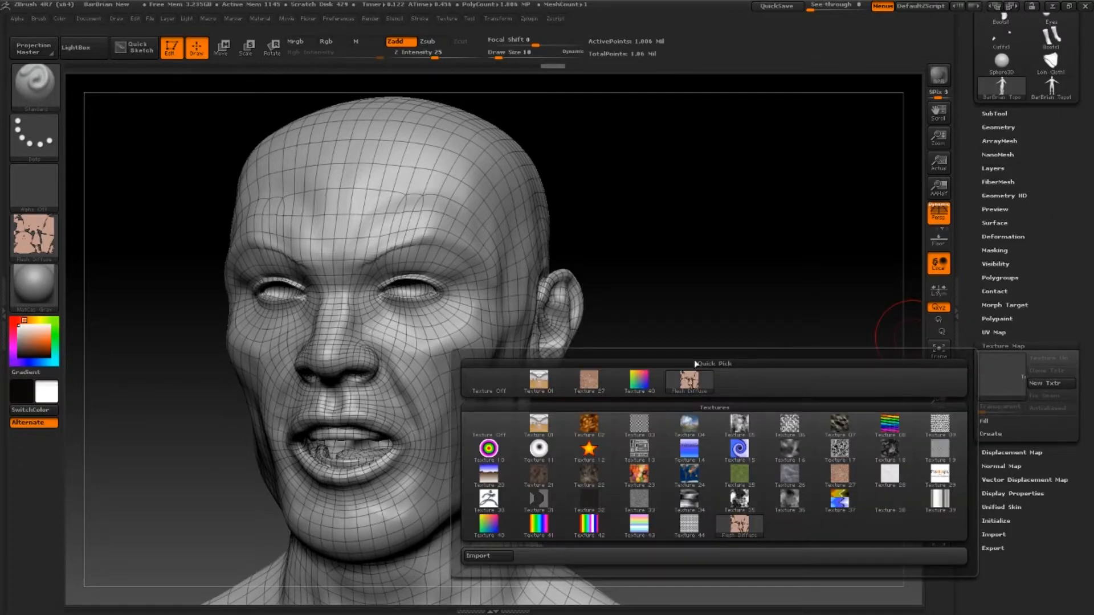
left_click(691, 387)
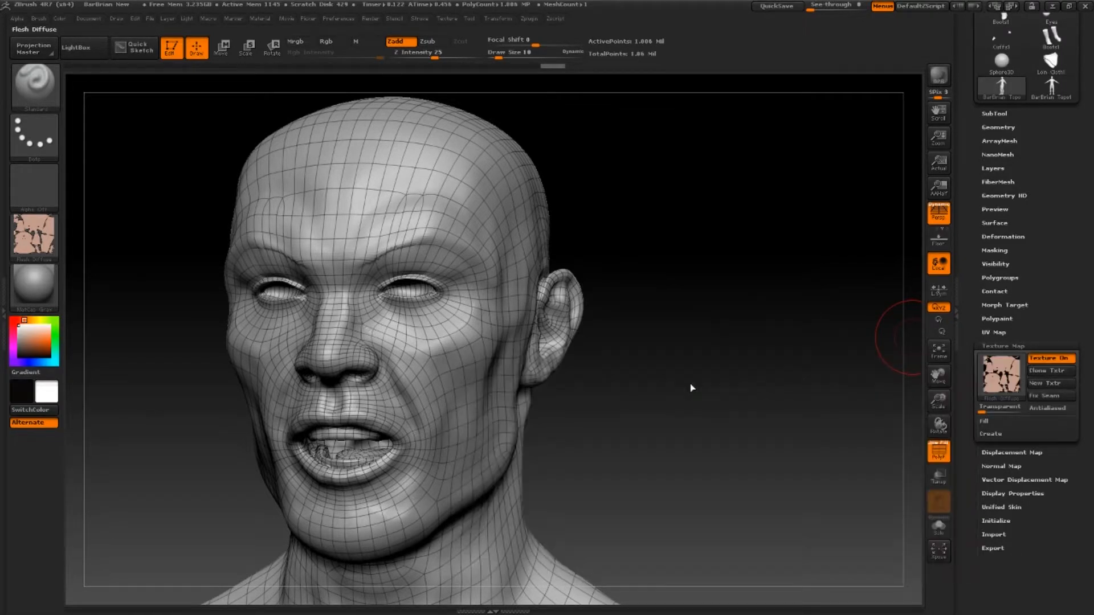
Step: Convert the Flesh Diffuse texture to polypaint on the mesh and turn on Colorize
left_click(996, 319)
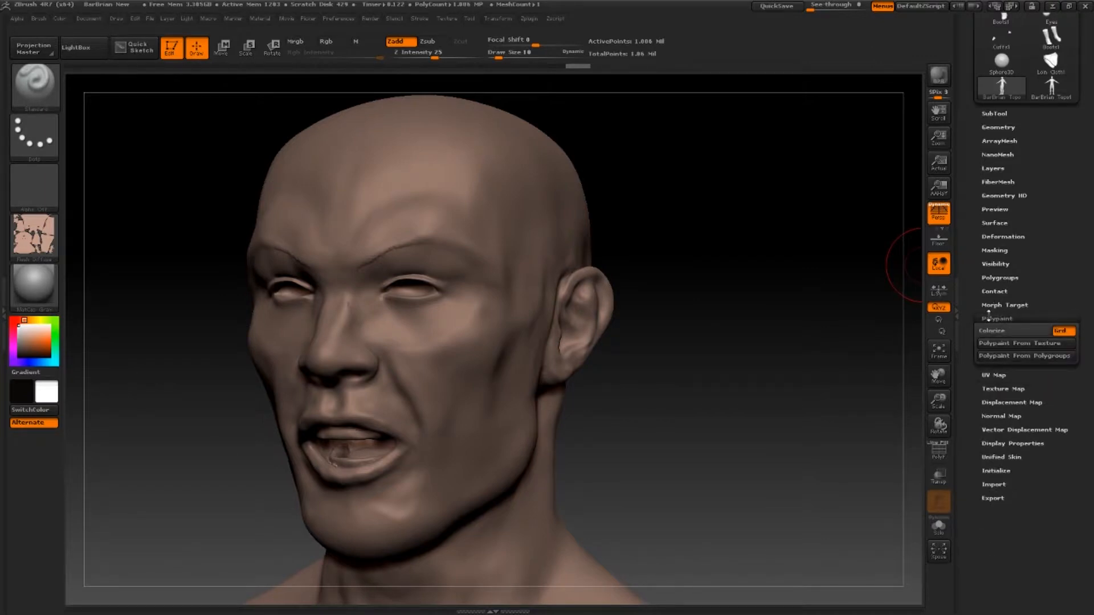
left_click(1005, 343)
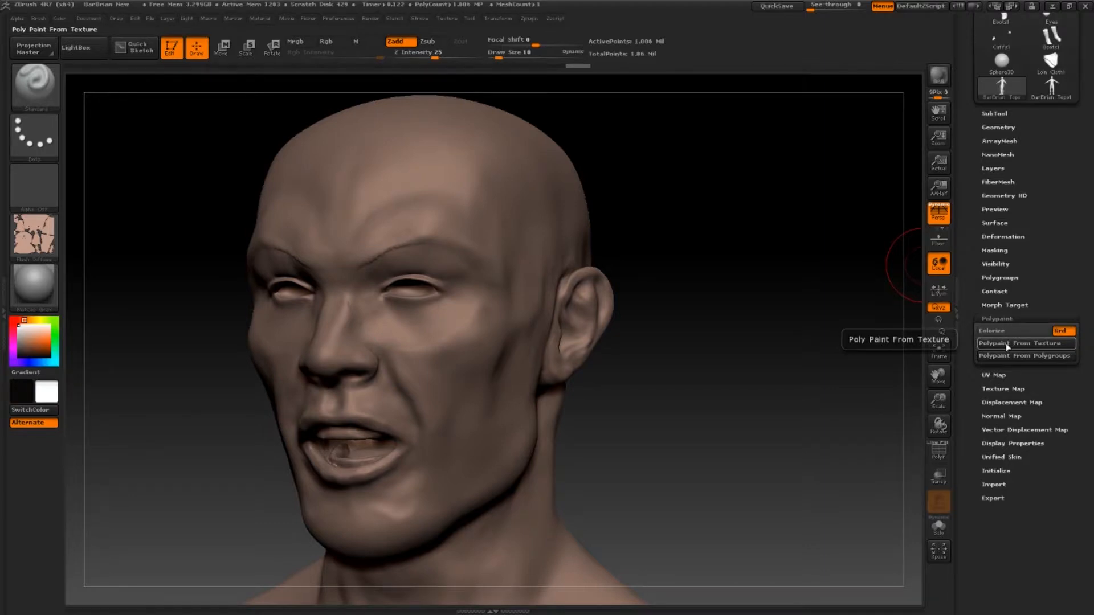
left_click(295, 42)
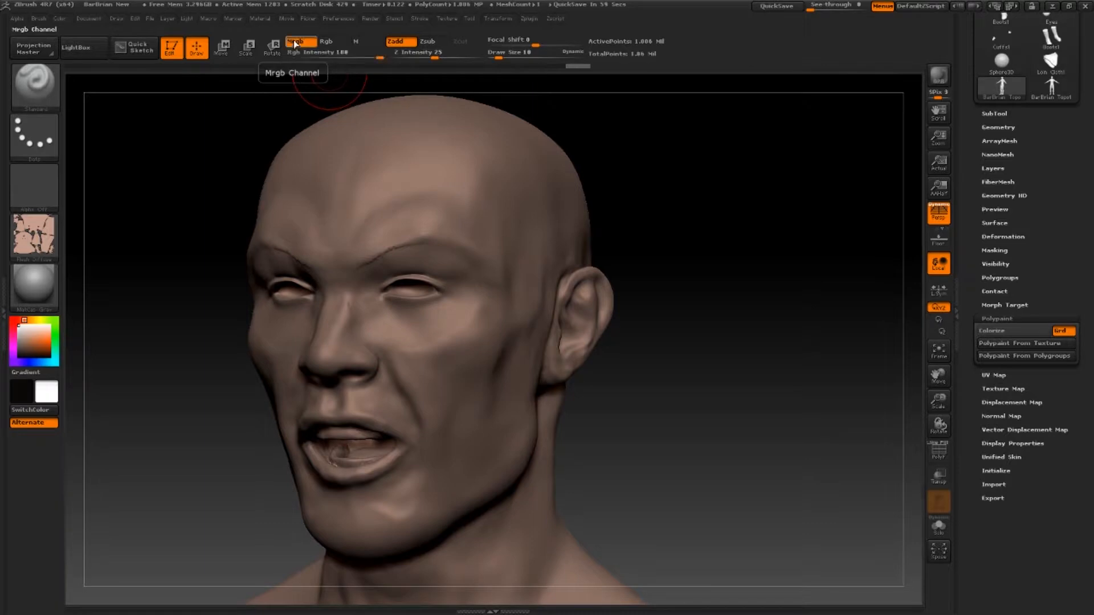
left_click(994, 330)
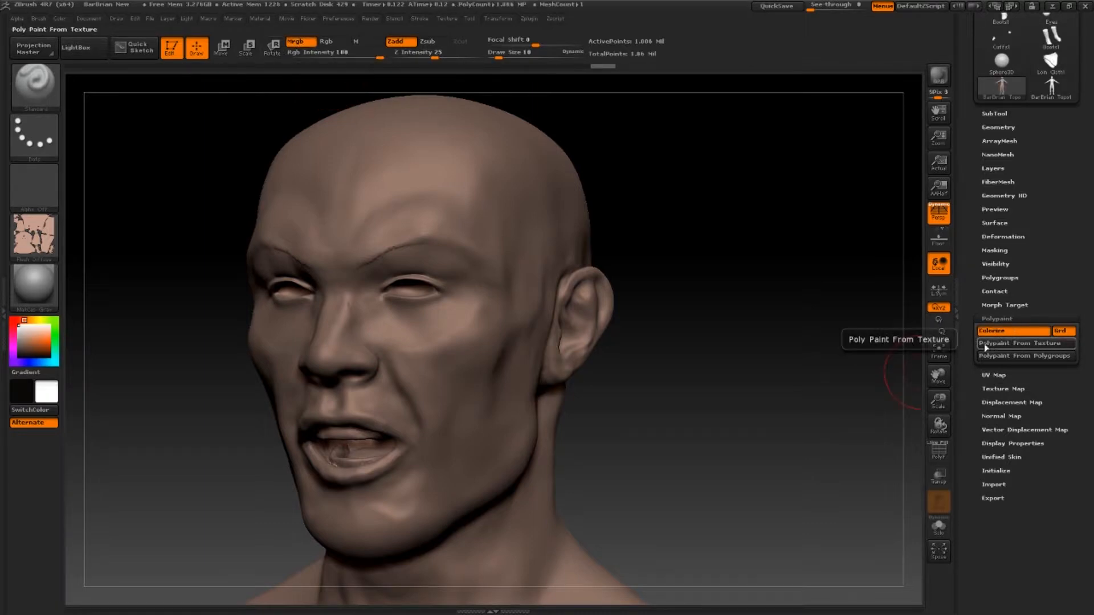
Step: Set the brush to Rgb with Zadd off and sample the skin colour from the forehead
left_click(326, 41)
left_click(395, 41)
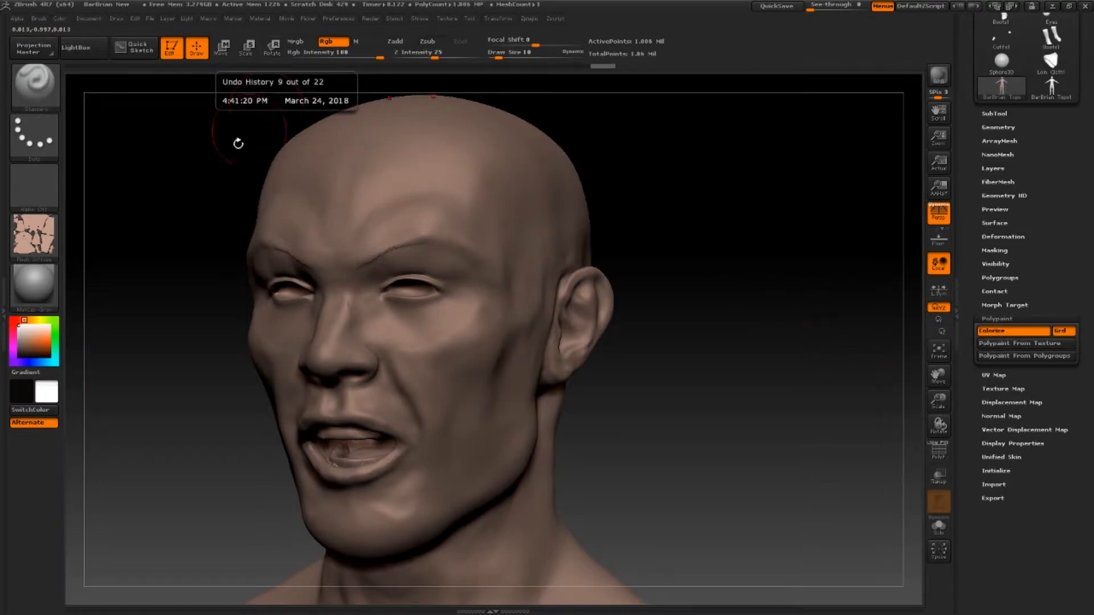
left_click(44, 339)
left_click_drag(44, 339, 393, 182)
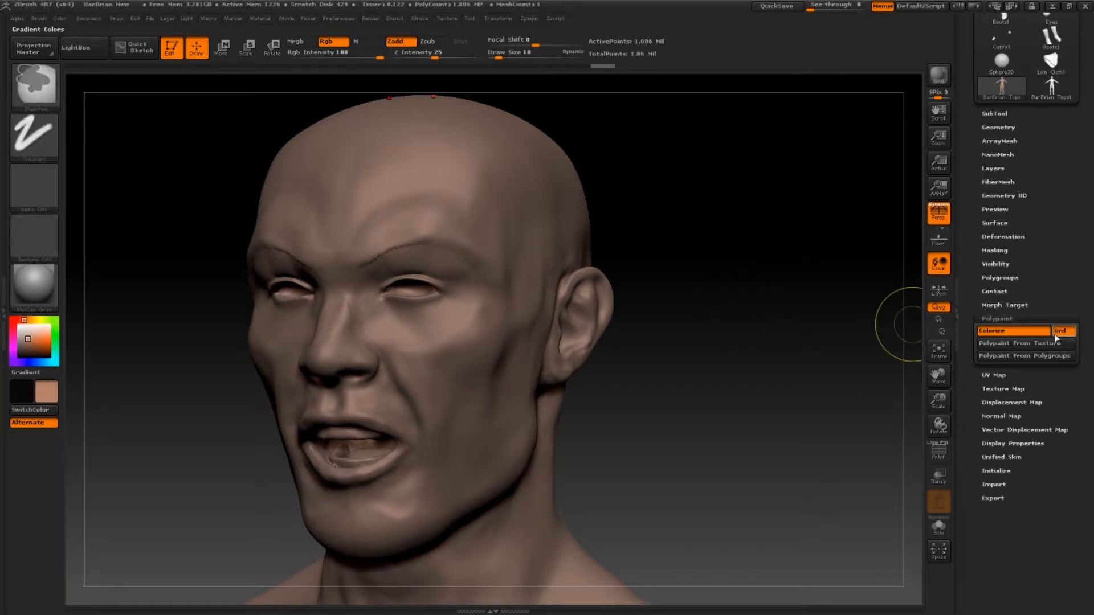
left_click(1040, 320)
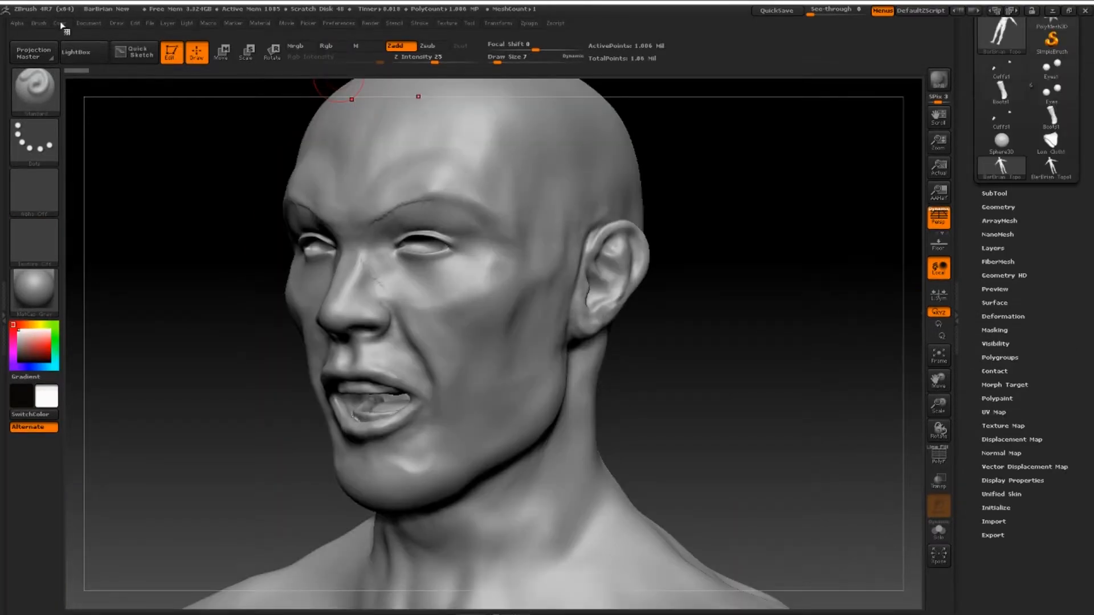
Step: Choose a skin tone of red 212, green 167, blue 145 and fill the whole object with it
left_click(60, 24)
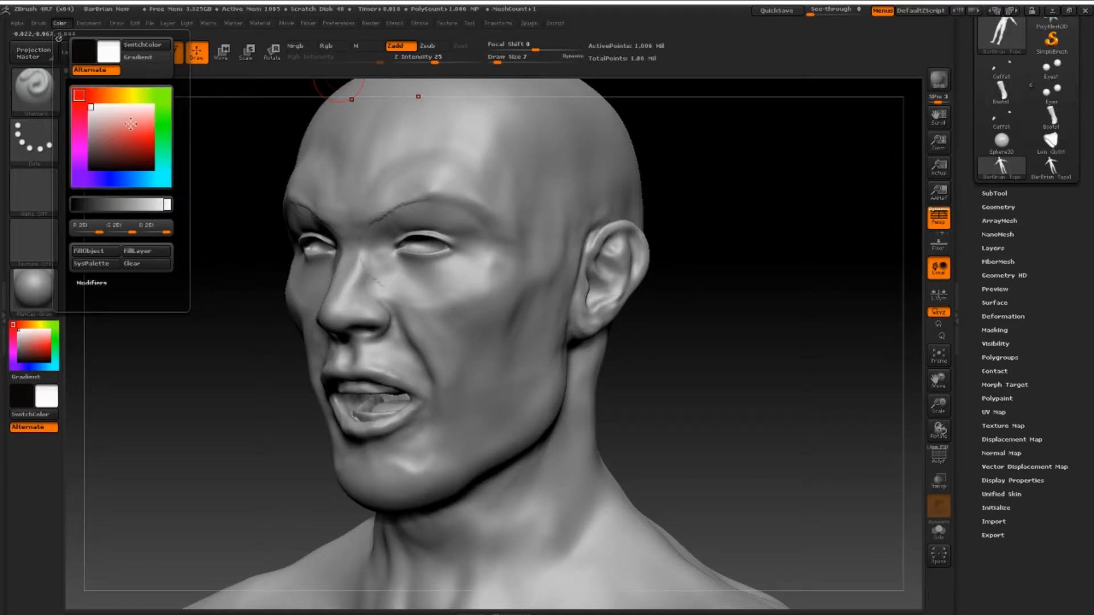
left_click(101, 94)
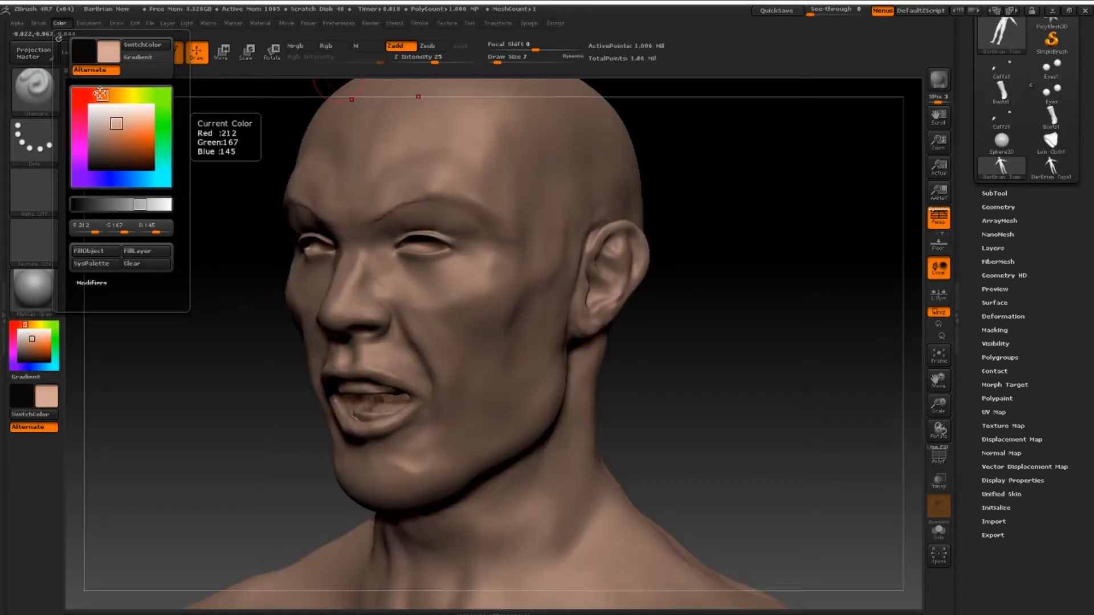
left_click(87, 253)
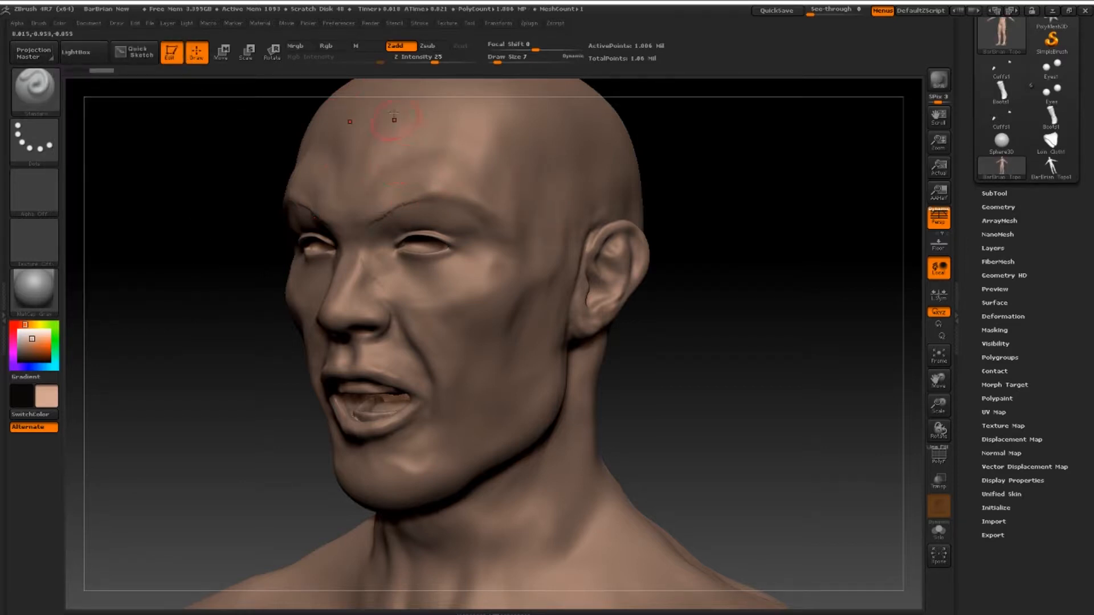
Step: Set the brush to paint colour only, with Rgb on and Zadd off, and try a Spray stroke on the forehead
left_click(326, 45)
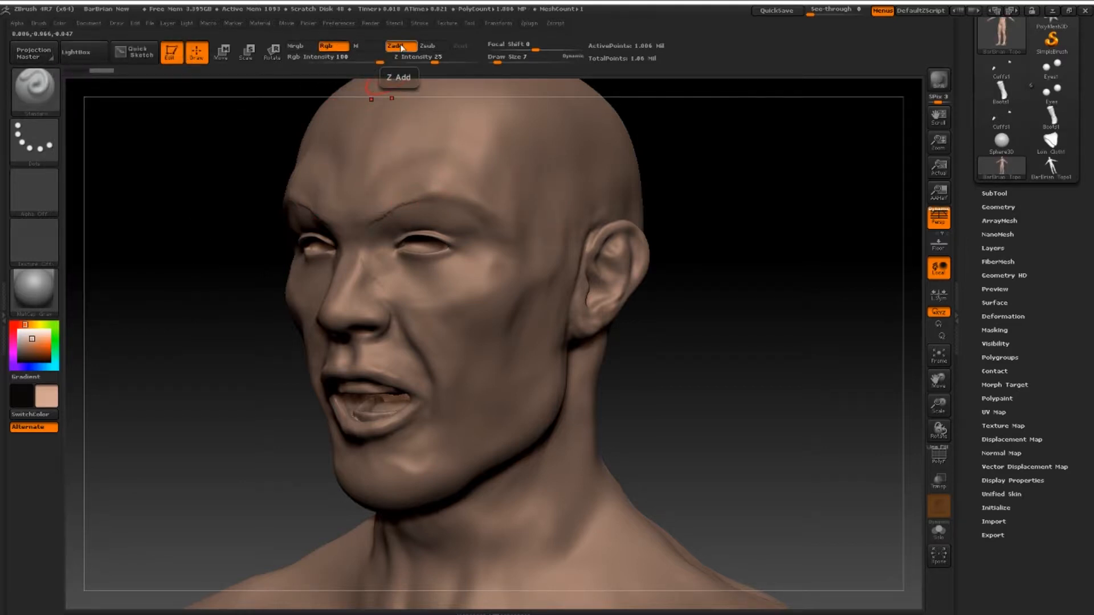
left_click(402, 48)
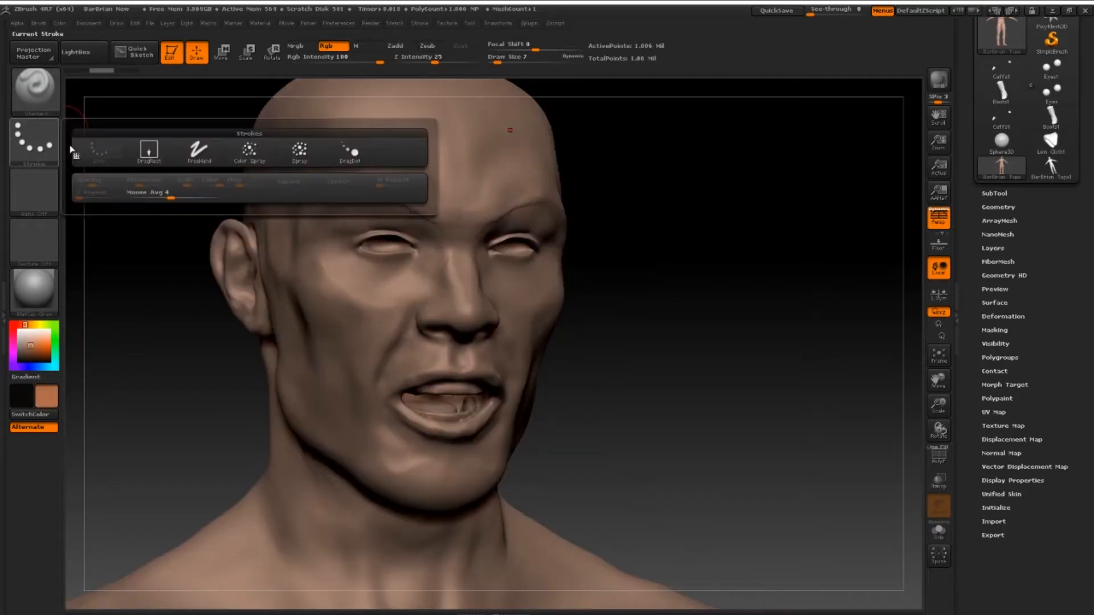
left_click(299, 151)
left_click_drag(405, 143, 342, 251)
key("ctrl+z")
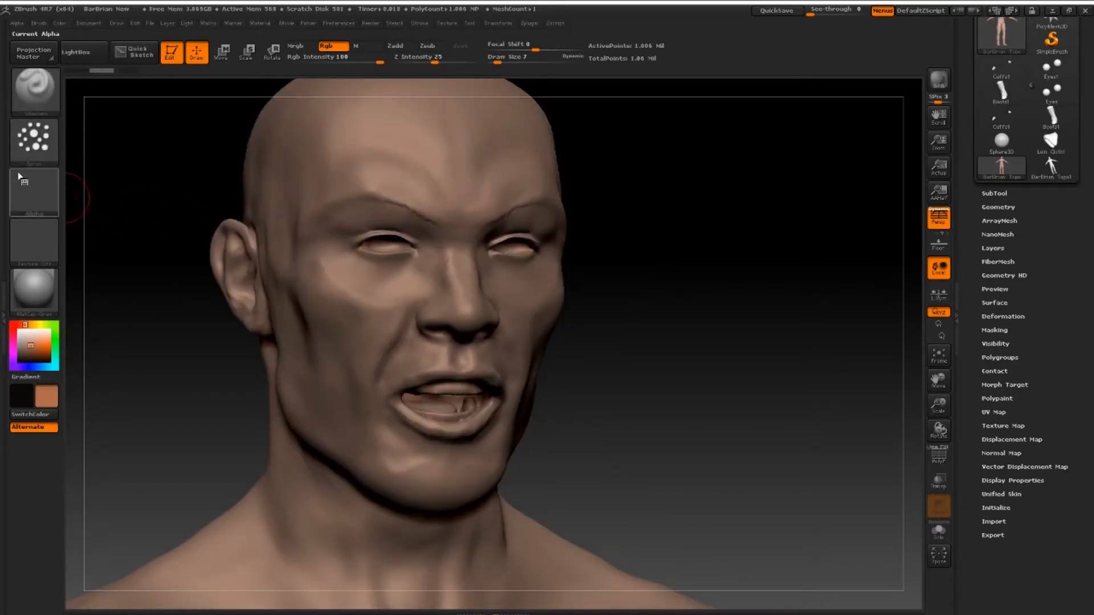
Step: Try FreeHand colour strokes at Rgb Intensity 5 over the brow, nose and cheek, and undo them
left_click(35, 139)
left_click(200, 152)
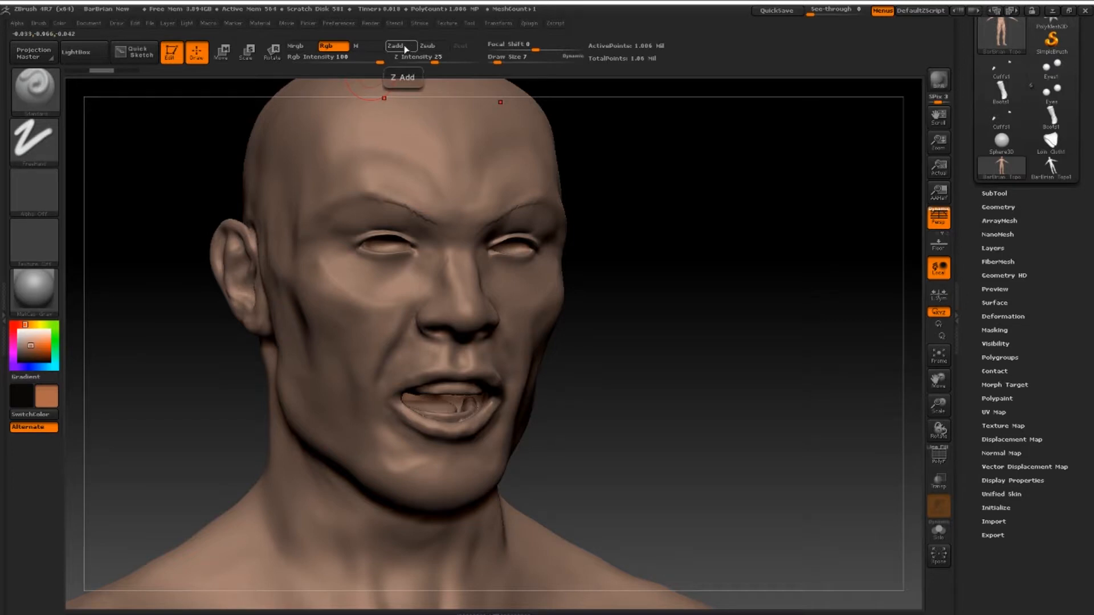
left_click_drag(342, 61, 310, 61)
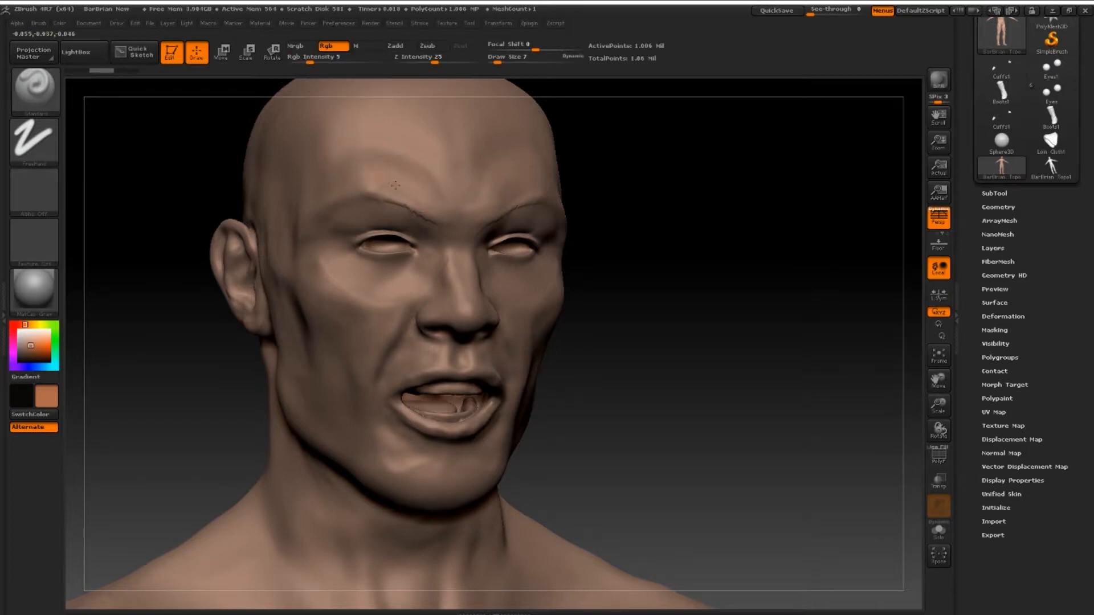
left_click_drag(395, 186, 362, 178)
mouse_move(429, 255)
left_mouse_down()
mouse_move(425, 301)
mouse_move(459, 354)
left_mouse_up()
left_click_drag(419, 281, 402, 295)
key("ctrl+z")
key("ctrl+z")
key("ctrl+z")
key("ctrl+z")
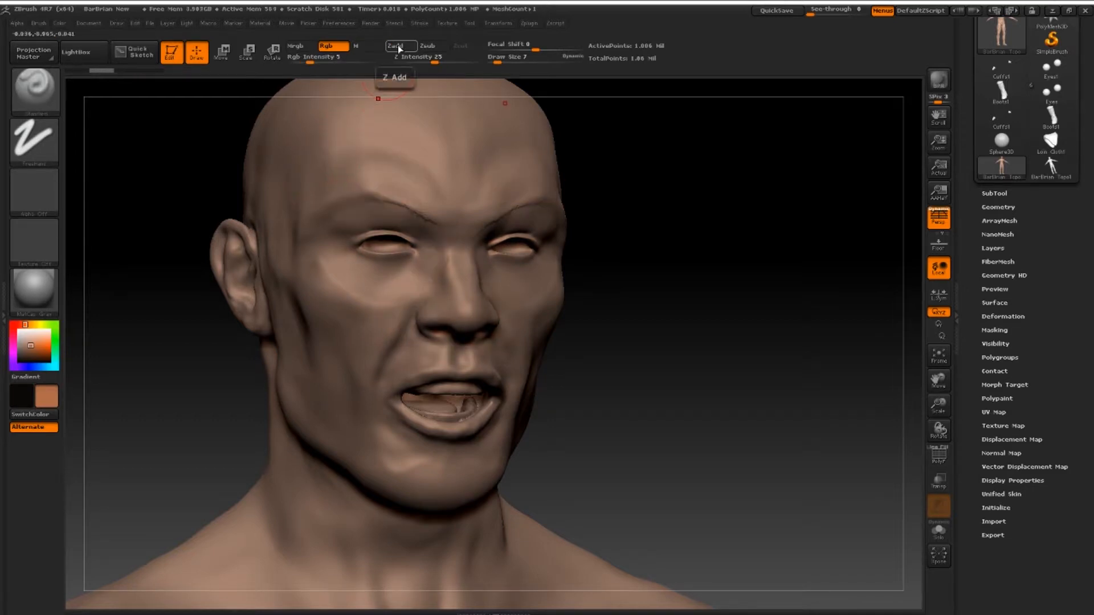
Step: Turn on Zadd, choose Alpha 07 for the brush, and spray colour and surface texture onto the cheek
left_click(398, 48)
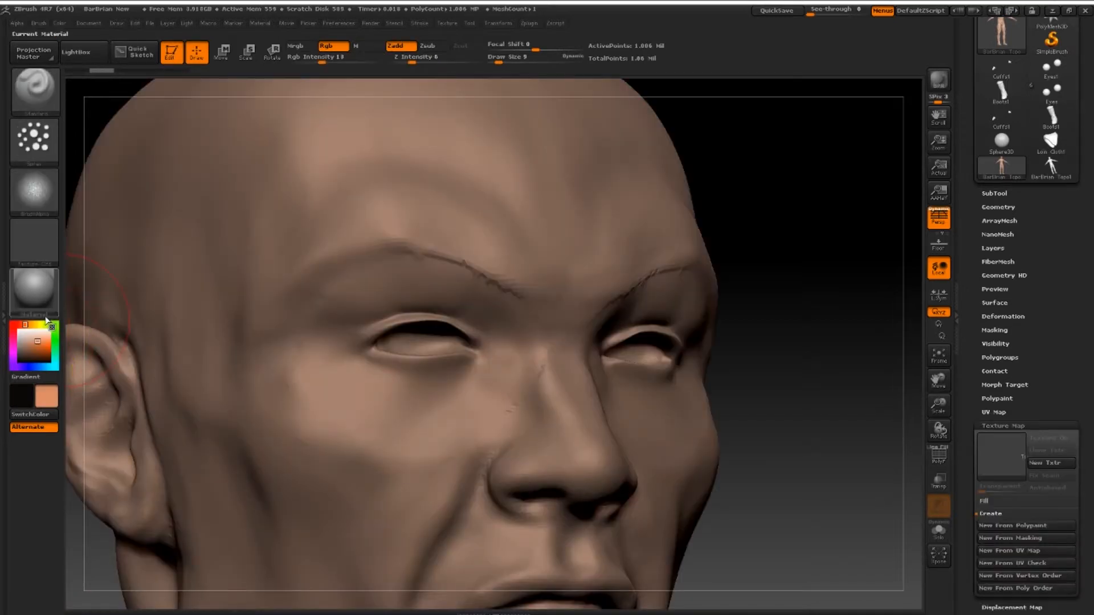
left_click(34, 193)
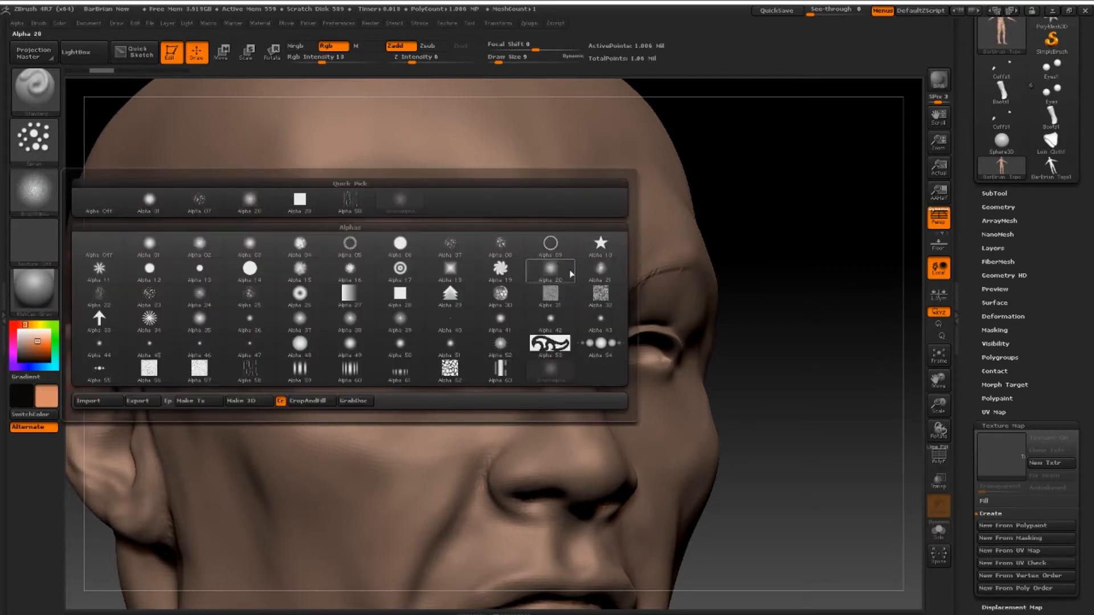
mouse_move(558, 274)
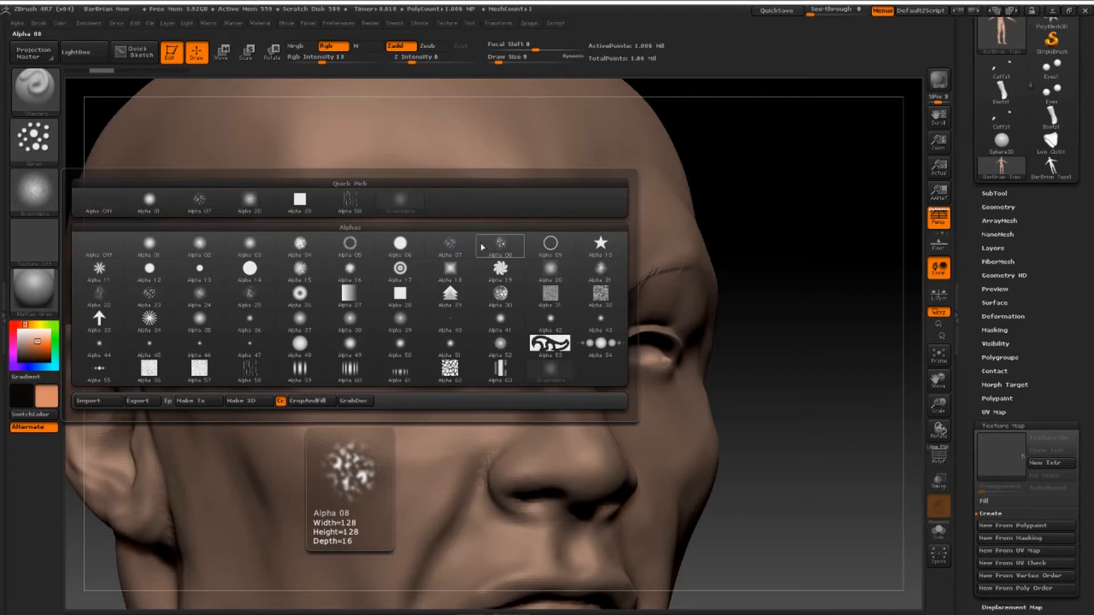
left_click(456, 245)
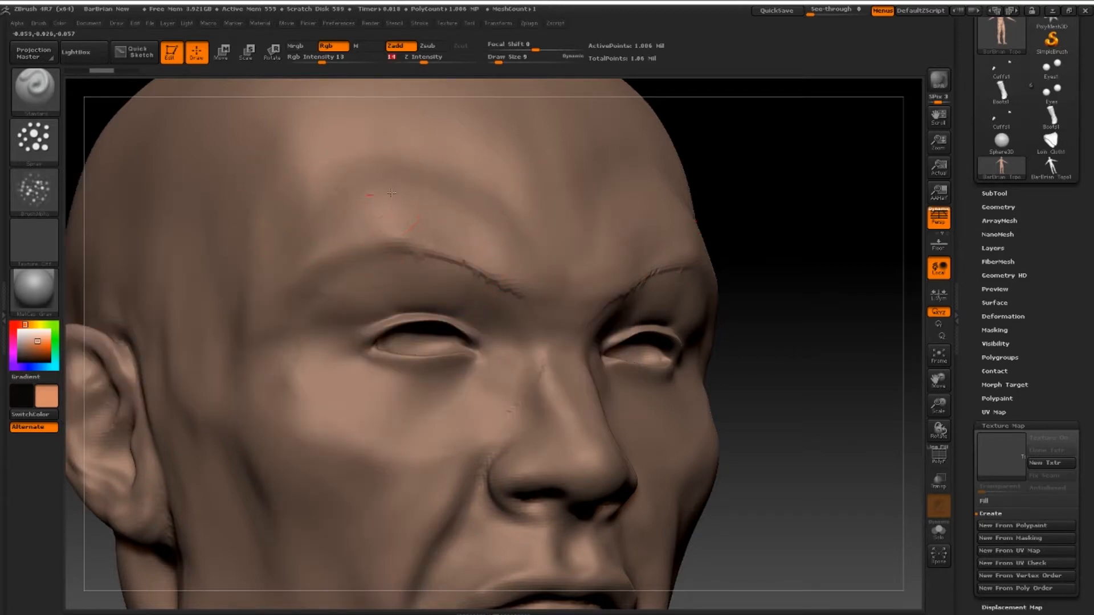
mouse_move(415, 421)
left_mouse_down()
mouse_move(357, 439)
mouse_move(267, 401)
mouse_move(256, 383)
left_mouse_up()
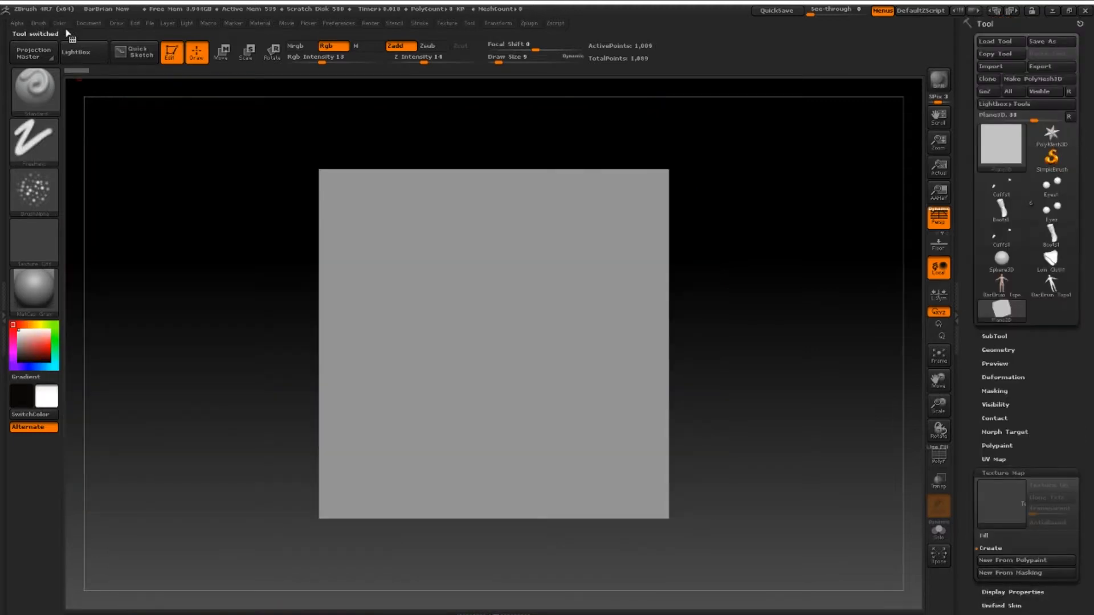
Step: Sculpt rough diagonal clay strokes across the Texture Test plane and smooth them
left_click(61, 24)
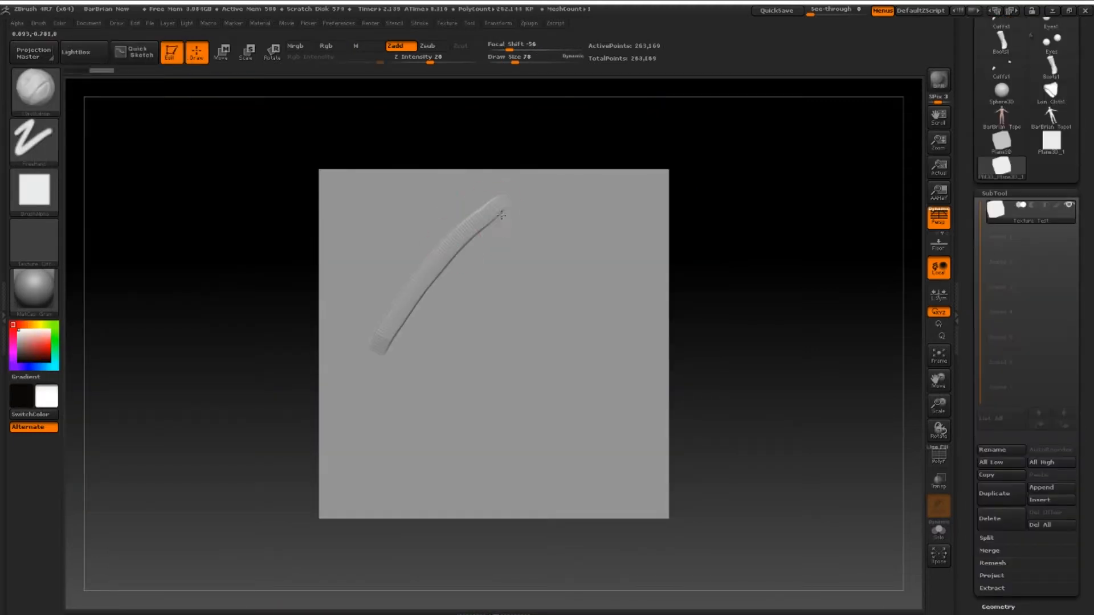
mouse_move(393, 387)
left_mouse_down()
mouse_move(598, 293)
mouse_move(481, 266)
mouse_move(617, 295)
mouse_move(621, 411)
mouse_move(441, 253)
mouse_move(363, 291)
left_mouse_up()
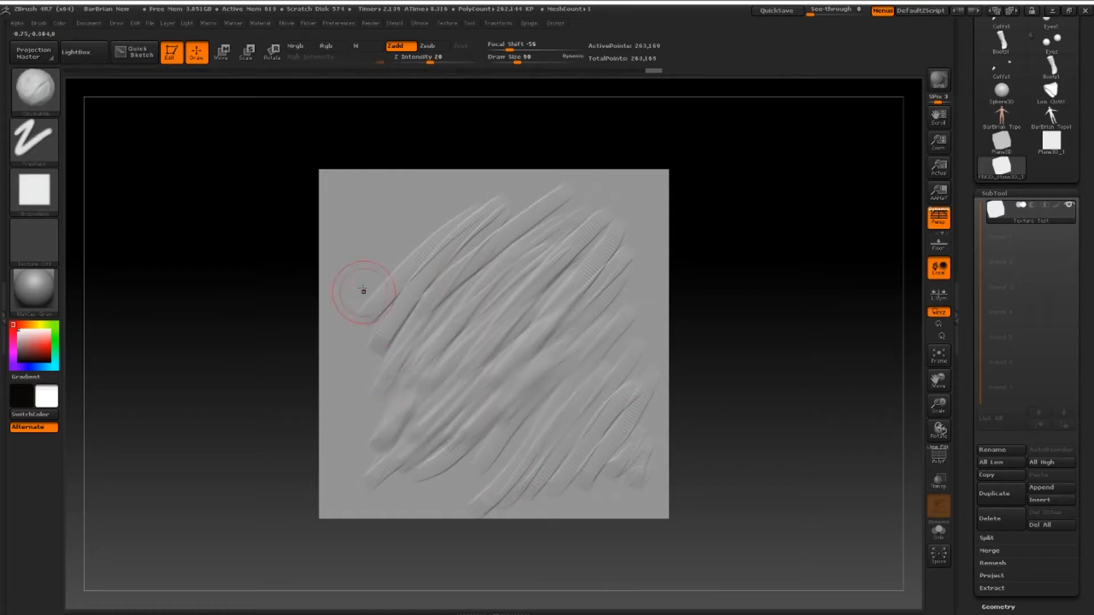
key("shift")
key("shift")
Step: Carve diagonal creases between the clay strokes on the plane with the Dam_Standard brush
key("b")
key("d")
key("s")
mouse_move(572, 277)
left_mouse_down()
mouse_move(435, 456)
mouse_move(448, 483)
left_mouse_up()
left_click_drag(612, 343, 544, 419)
left_click_drag(486, 272, 361, 428)
left_click_drag(496, 212, 361, 335)
left_click_drag(642, 355, 527, 504)
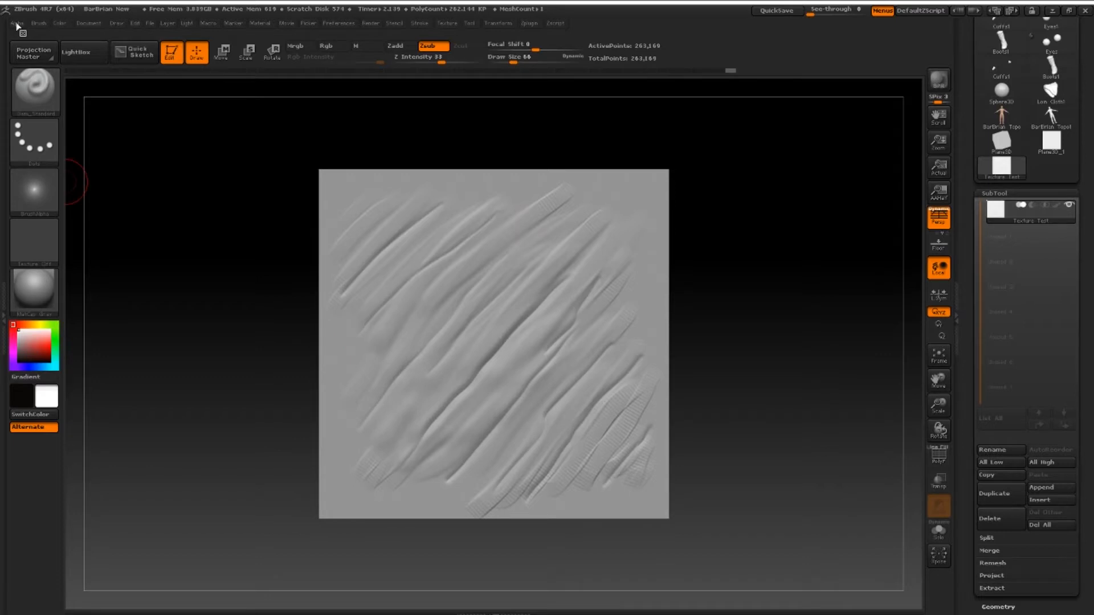
Step: Grab the sculpted Texture Test plane from the document as a new alpha with GrabDoc
left_click(17, 25)
left_click(48, 305)
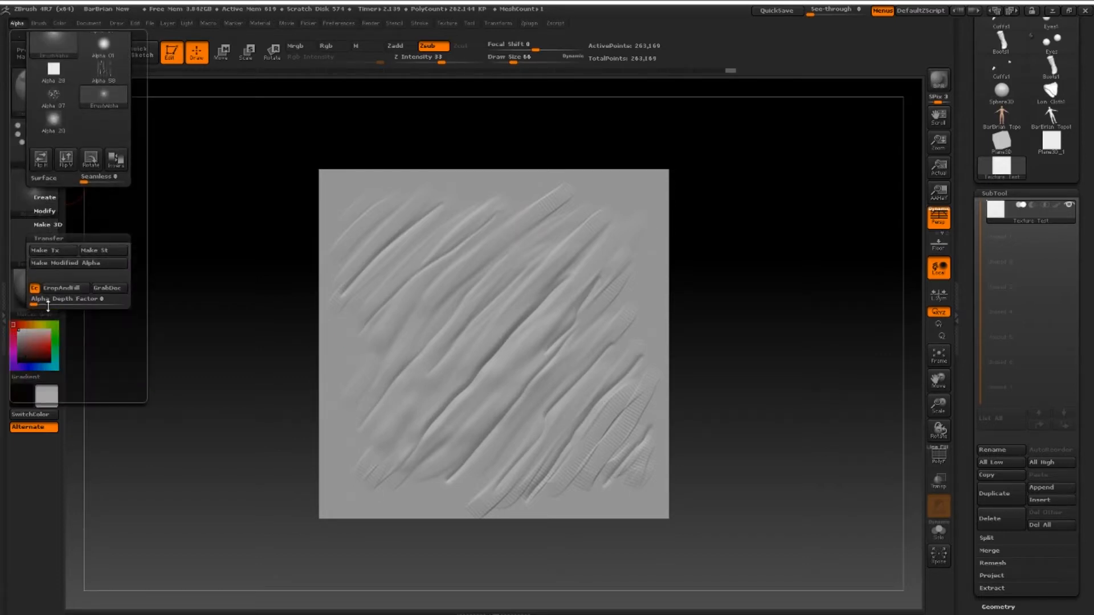
left_click(109, 288)
left_click_drag(80, 277, 78, 358)
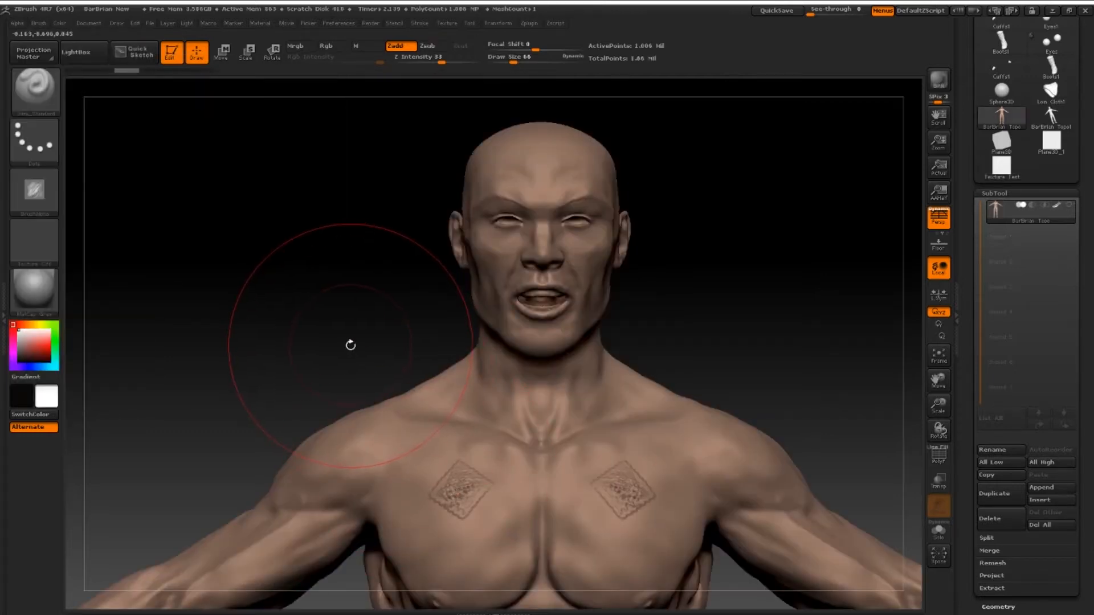
Step: Modify the grabbed brush alpha by raising its Contrast to about 2.93 and turning on Aa
left_click_drag(350, 345, 364, 393, "alt")
left_click_drag(344, 298, 229, 183, "alt")
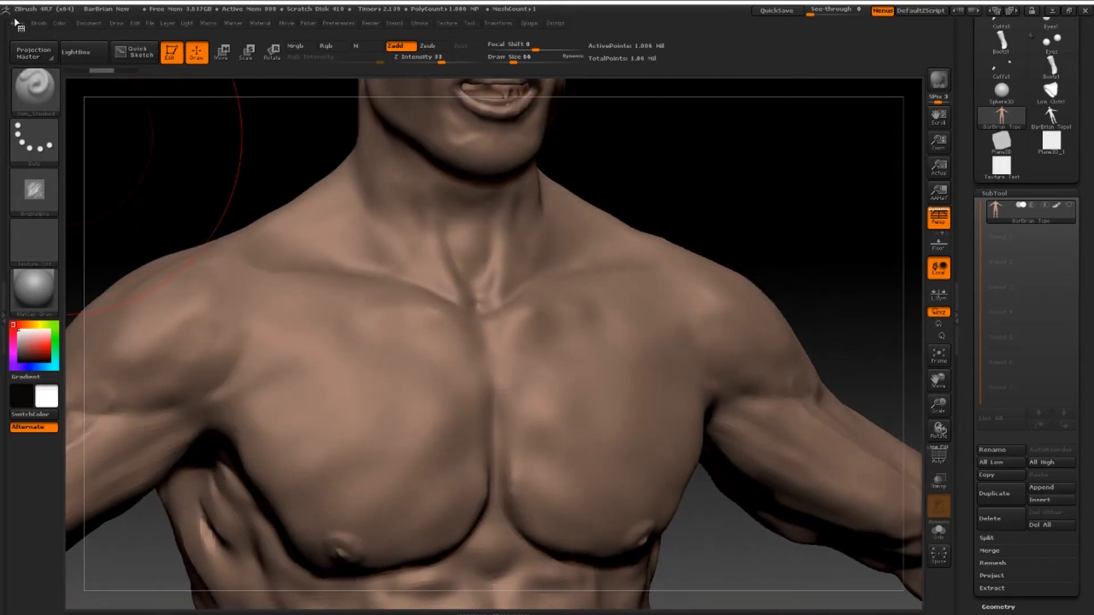
left_click(15, 24)
left_click(45, 278)
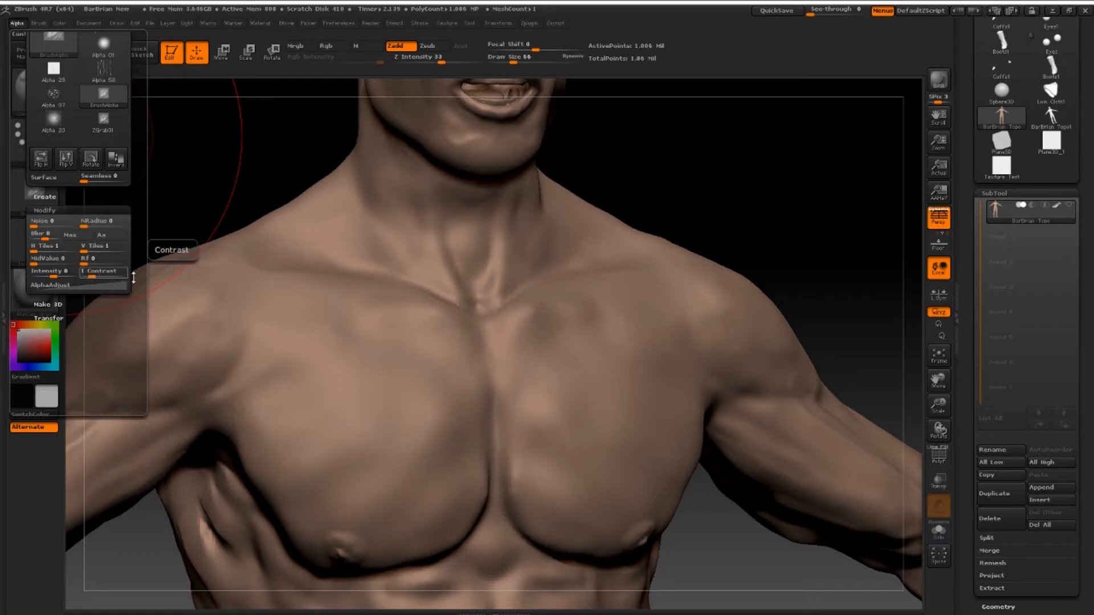
left_click_drag(141, 165, 140, 210)
left_click_drag(91, 320, 106, 320)
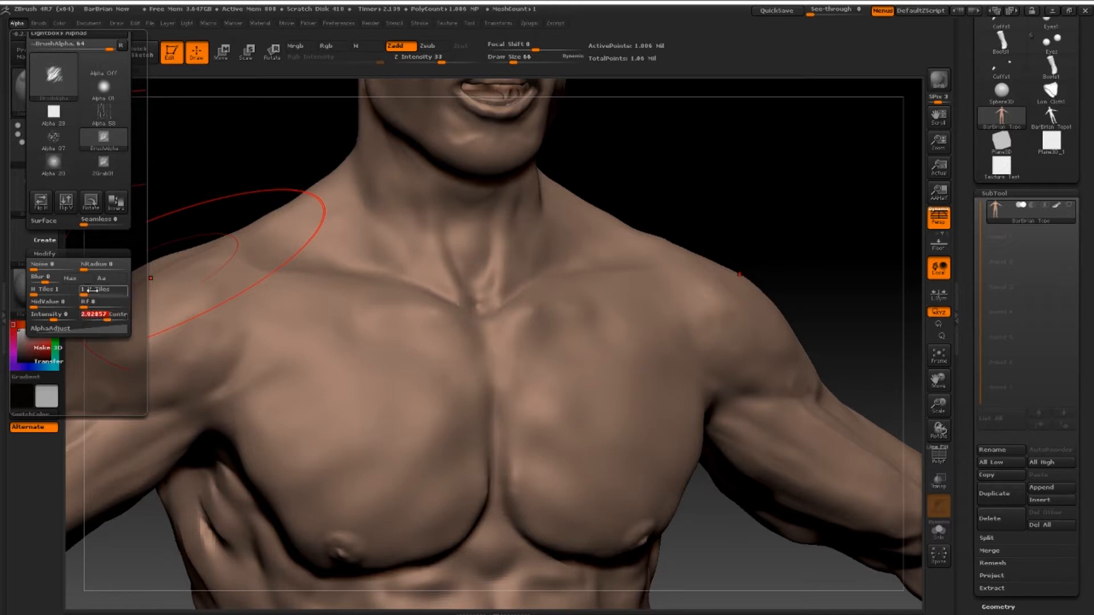
left_click(103, 279)
mouse_move(57, 79)
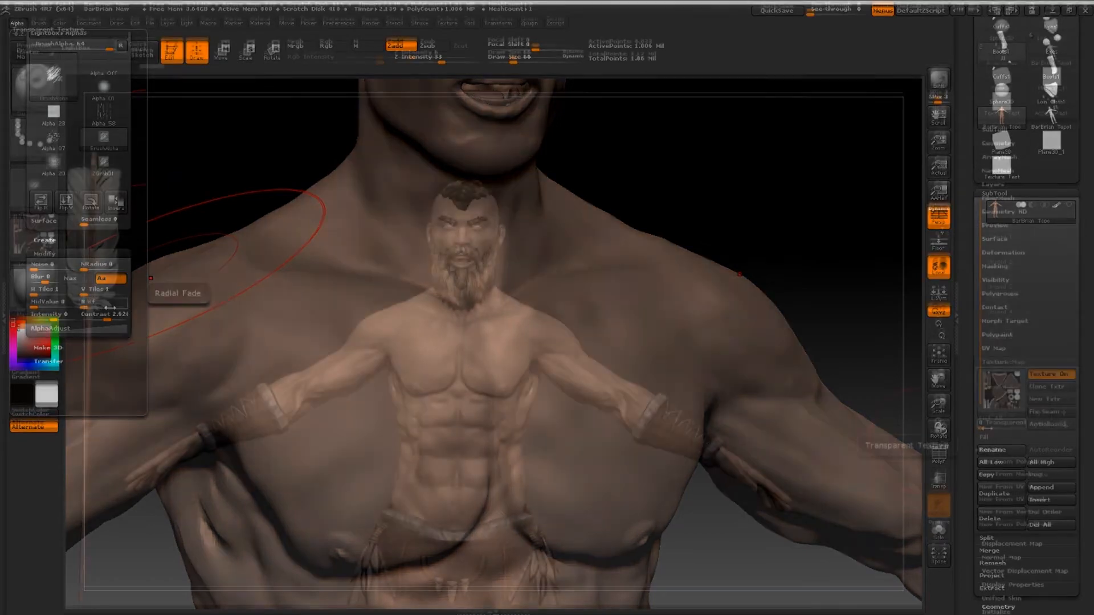
Step: Create a texture map from the BarBrian Topo mesh's polypaint and clone it to the texture palette
left_click(1001, 425)
left_click_drag(1015, 426, 1018, 426)
left_click_drag(764, 297, 724, 364)
left_click_drag(676, 281, 711, 308, "alt")
left_click_drag(711, 308, 708, 263)
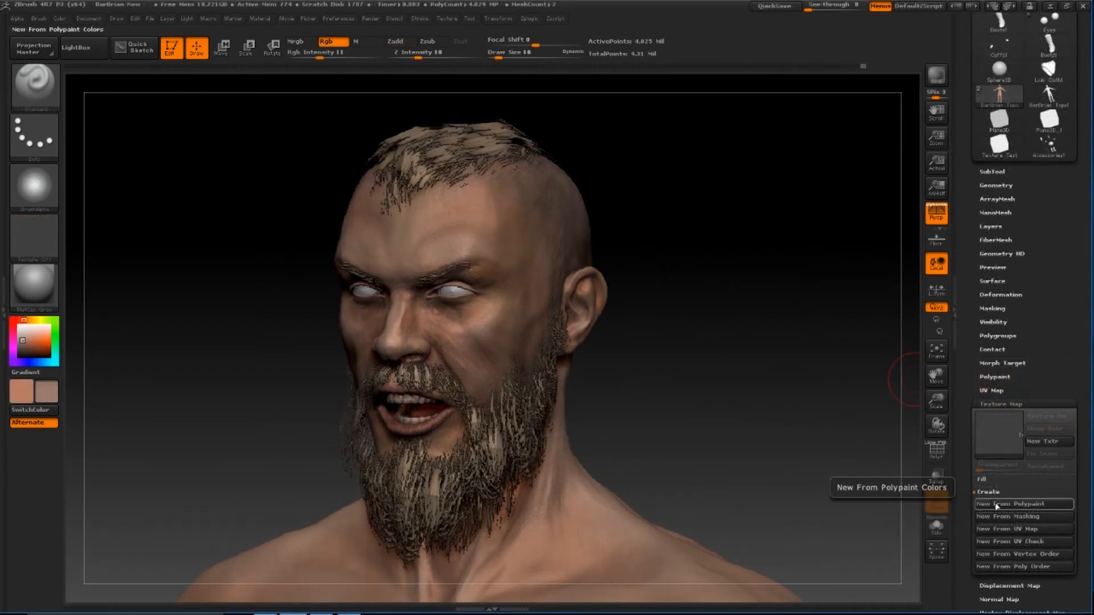
left_click(995, 504)
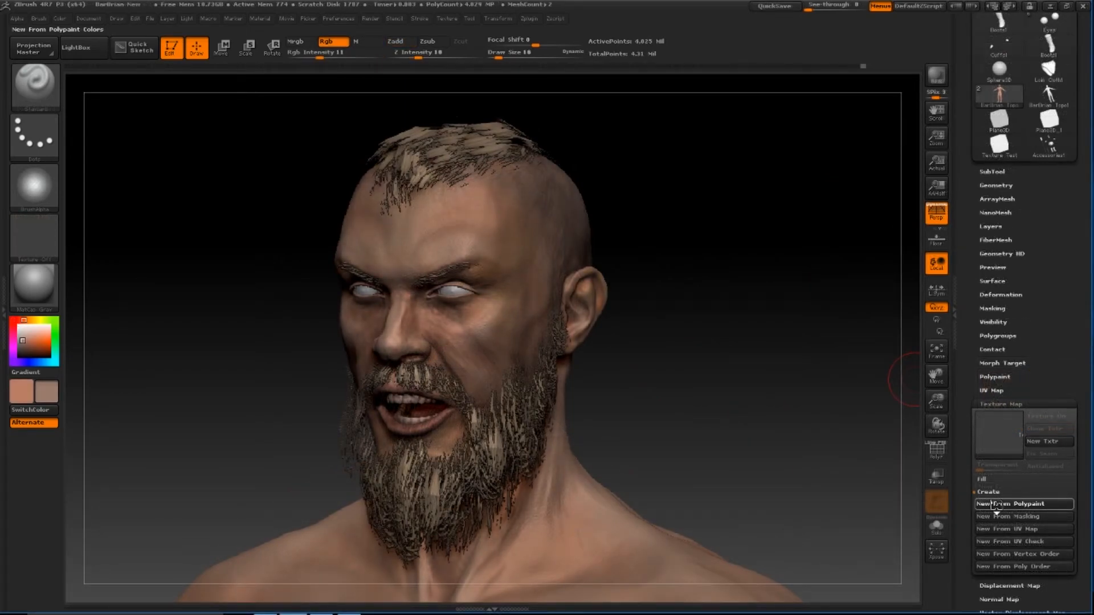
mouse_move(1013, 426)
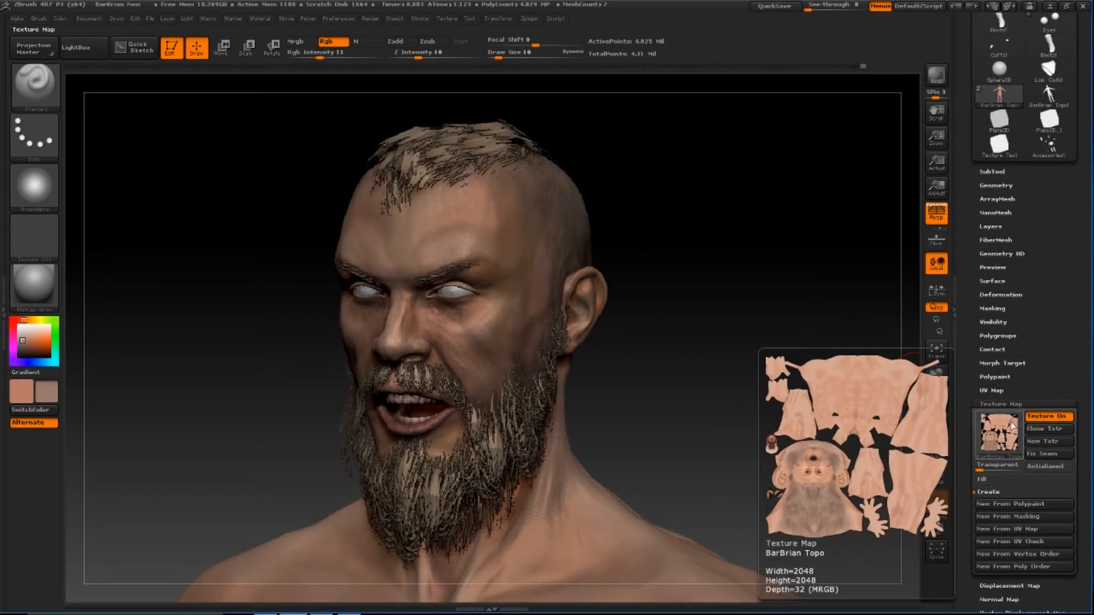
left_click(1040, 429)
Step: Flip the cloned BarBrian Topo texture vertically and start exporting it
left_click(447, 18)
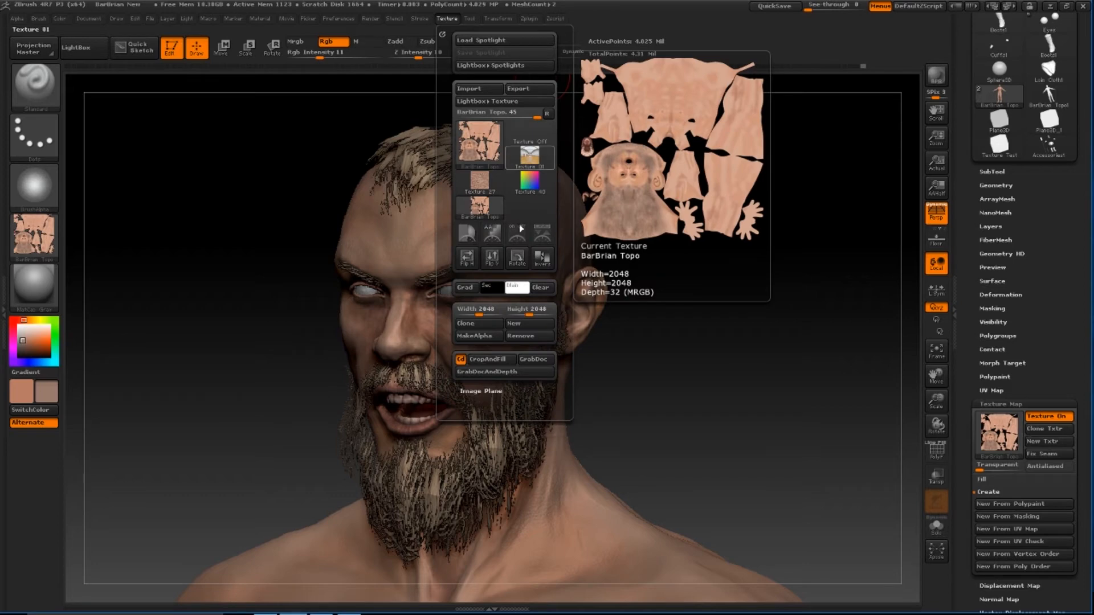
left_click(496, 260)
mouse_move(485, 133)
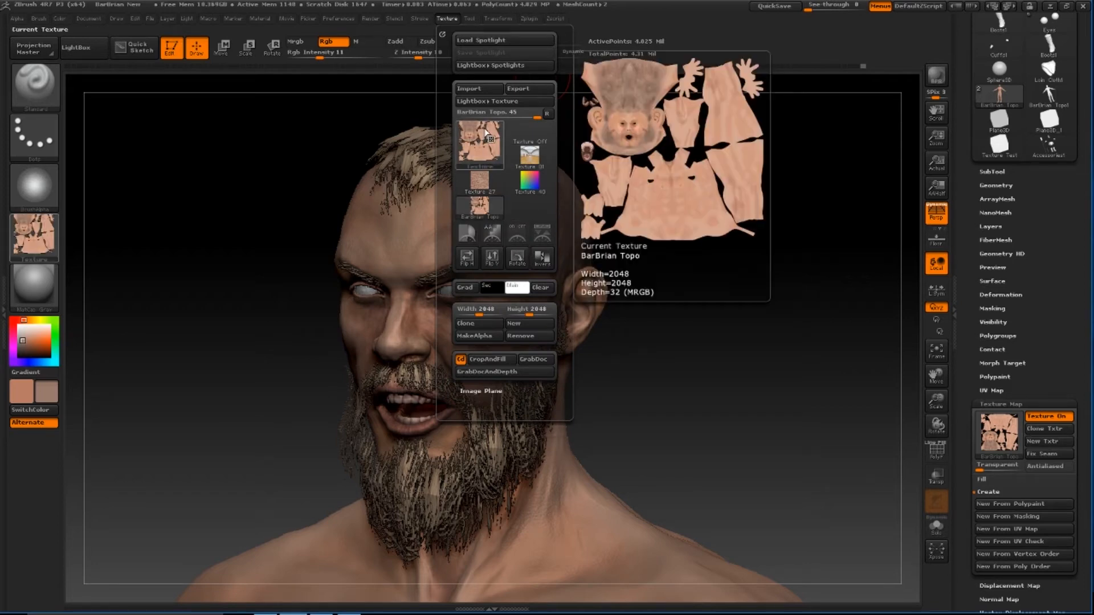
left_click(520, 89)
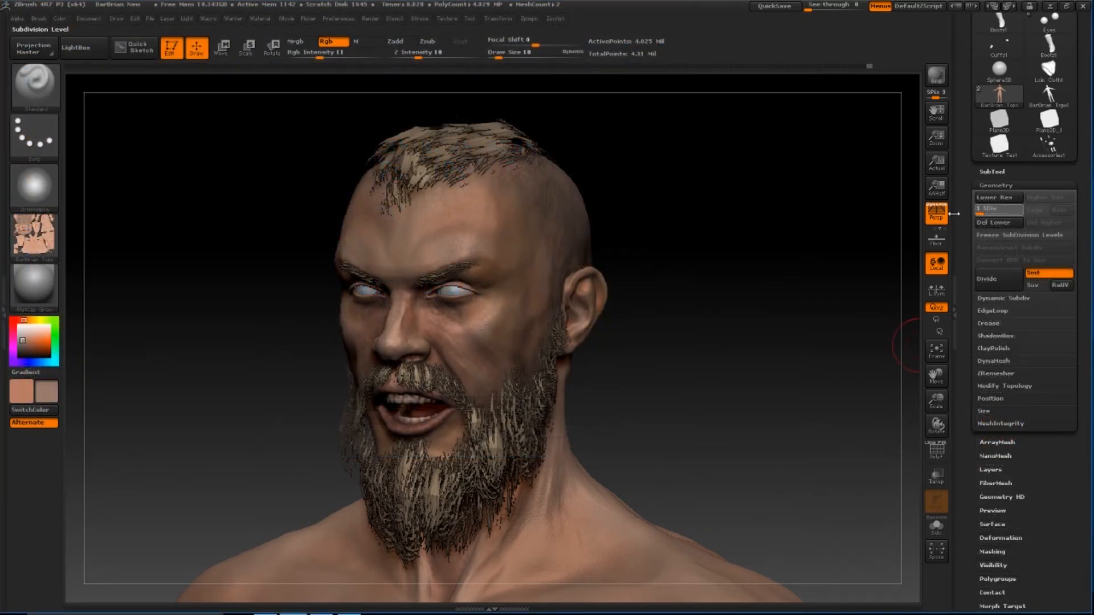
Step: Lower the body mesh to subdivision level 1 and create a tangent normal map with the green channel flipped
left_click_drag(954, 214, 954, 214)
left_click(1012, 183)
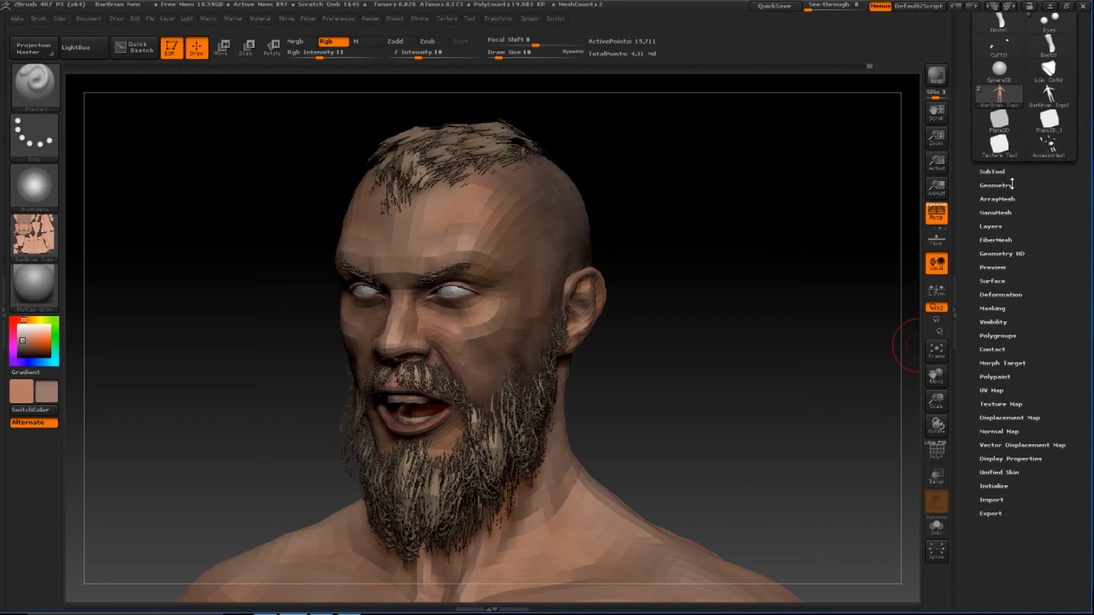
left_click(1001, 432)
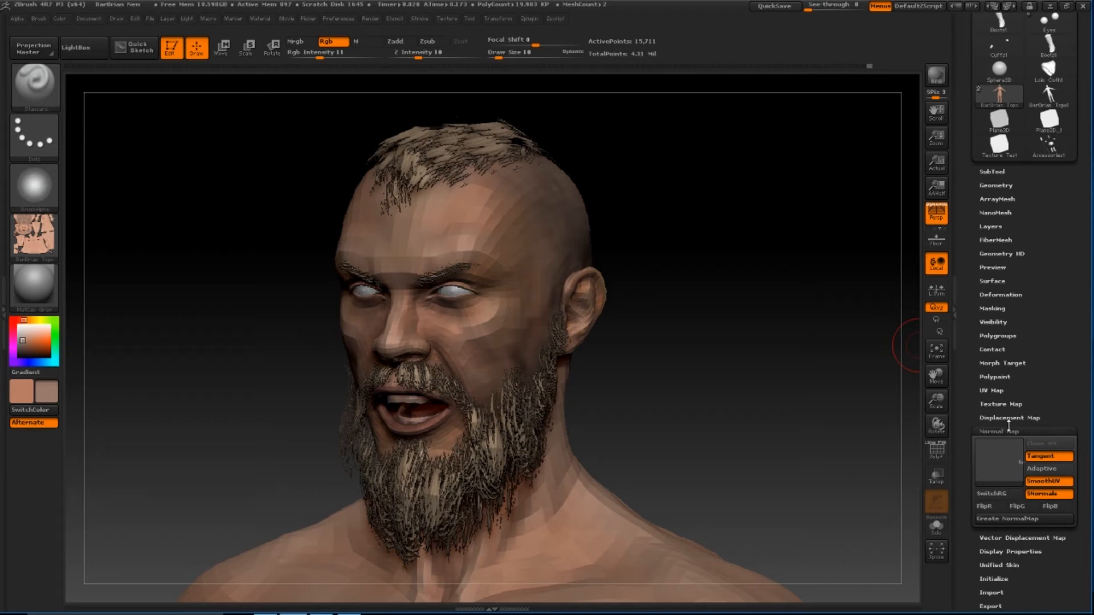
left_click_drag(1009, 426, 1009, 372)
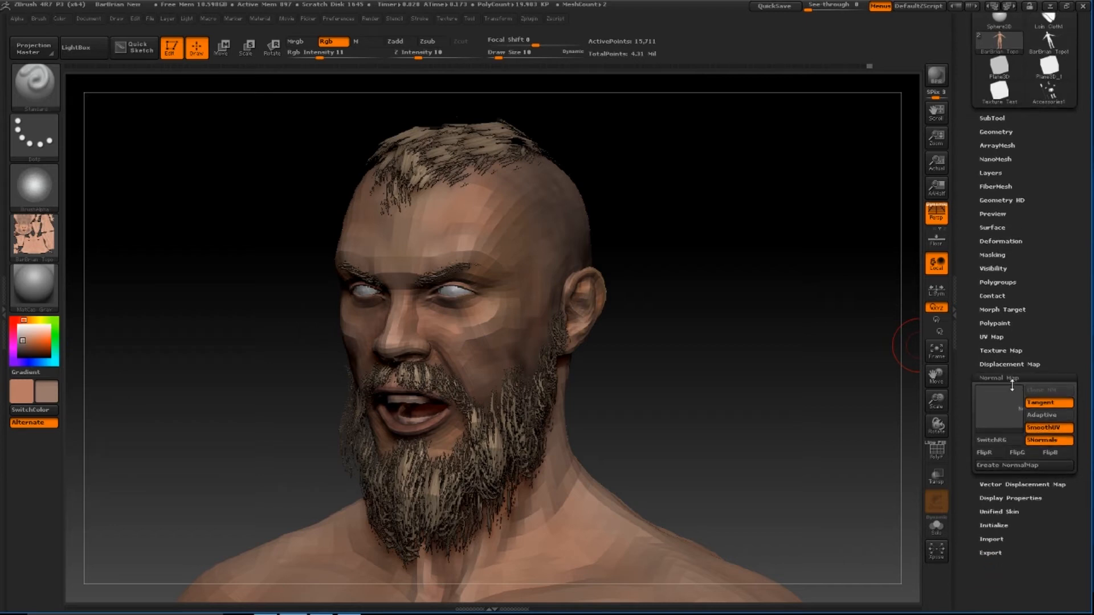
left_click(1024, 452)
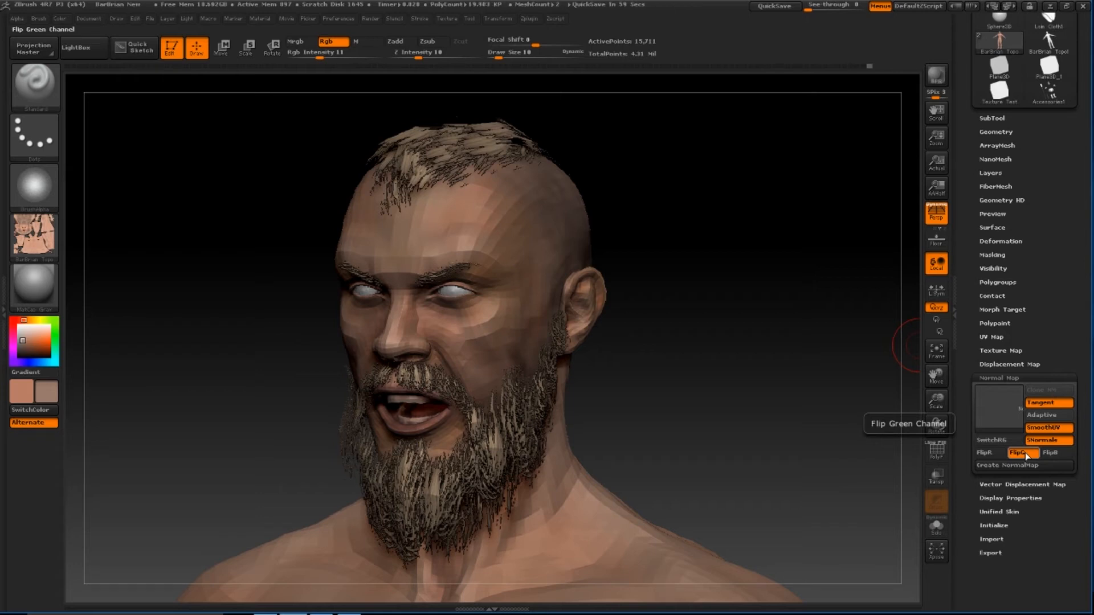
left_click(1020, 468)
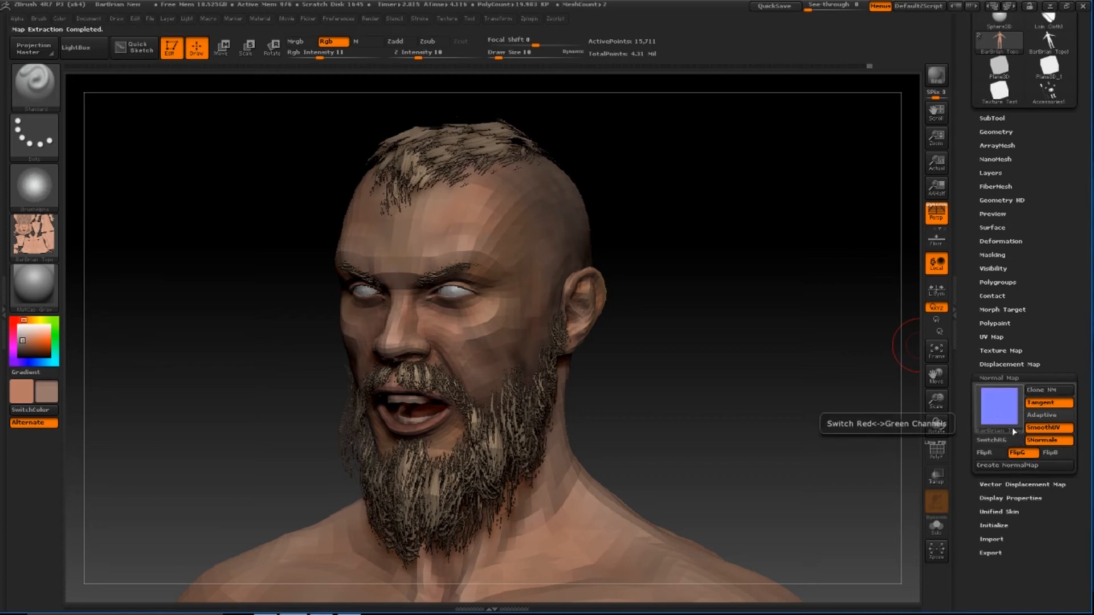
Step: Clone the generated normal map to the texture palette and bring up its entry there
mouse_move(1012, 428)
left_click(1048, 389)
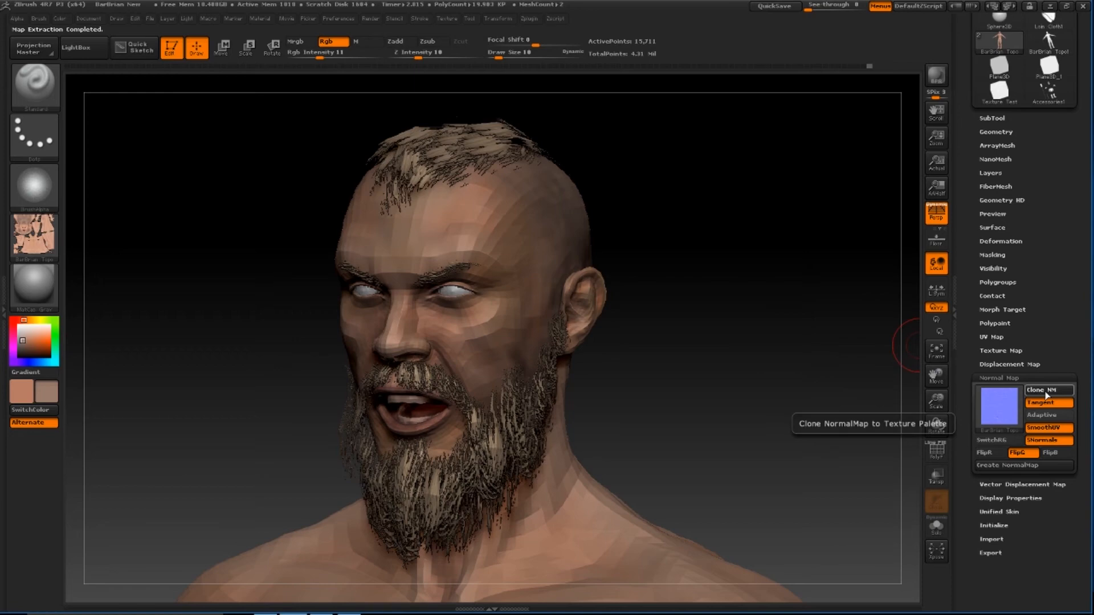
left_click(450, 19)
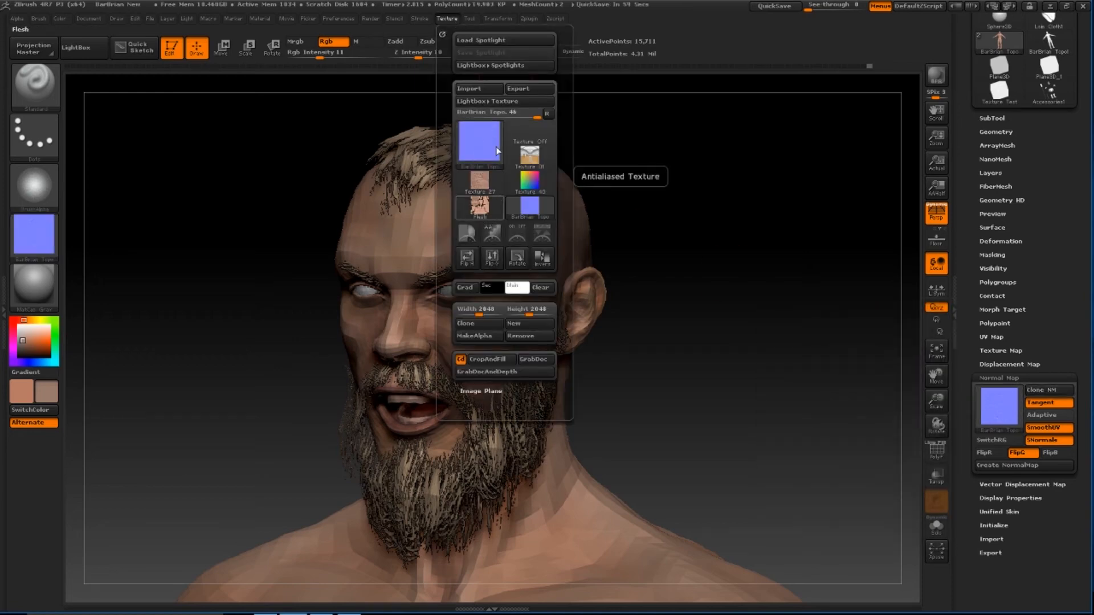
mouse_move(494, 142)
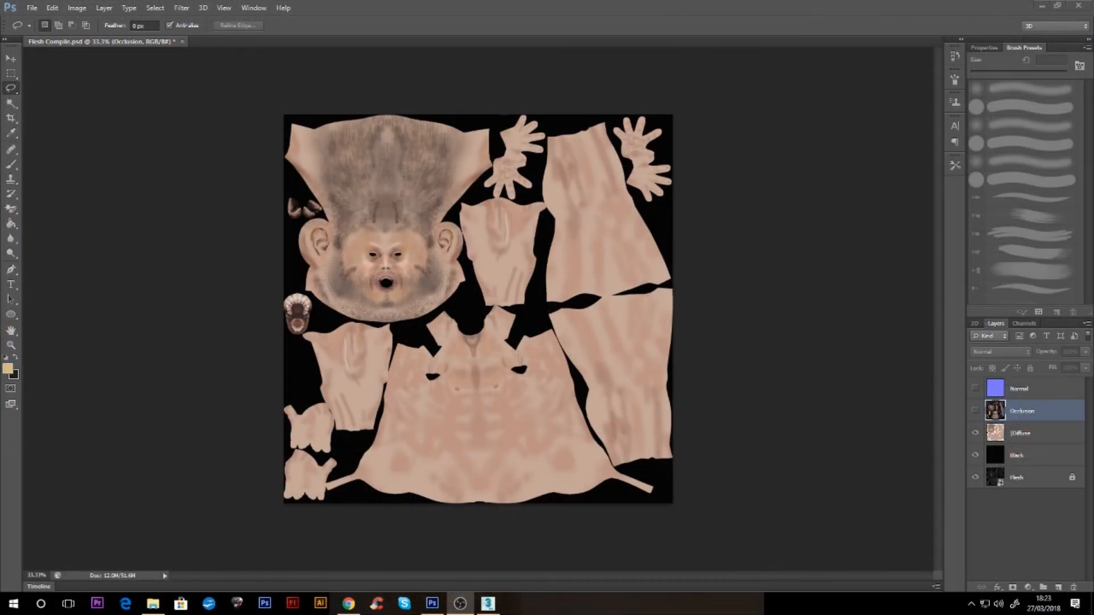
Step: Switch to Photoshop and show the Occlusion layer above the diffuse layer in Flesh Compile.psd
left_click(975, 411)
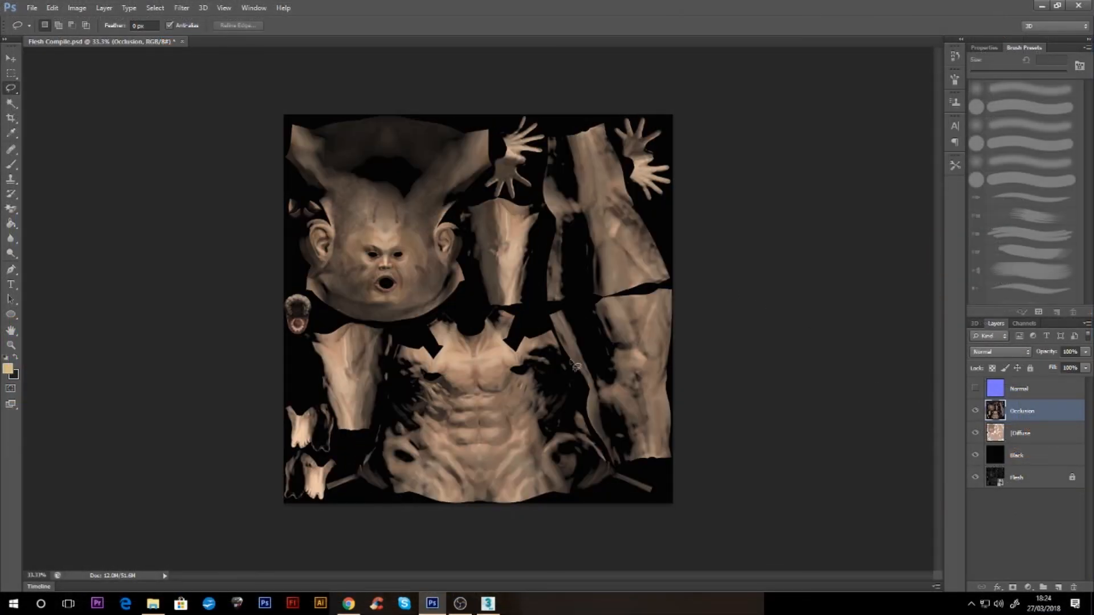
Step: Switch to 3ds Max and examine the compiled, textured BarBrian character from the side and up close
left_click(1041, 6)
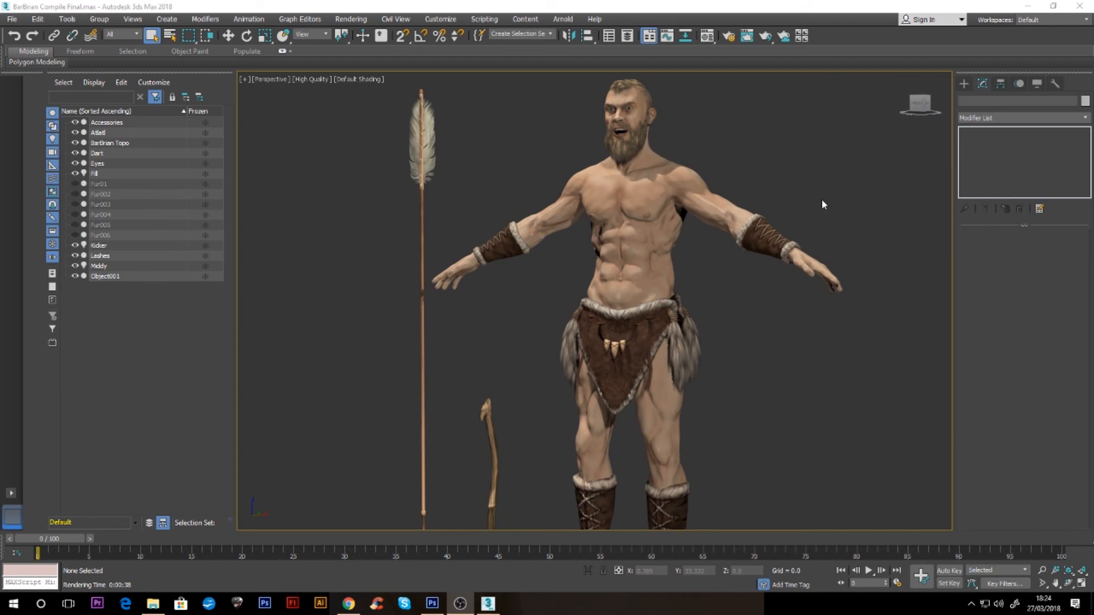
middle_click_drag(822, 199, 602, 184, "alt")
scroll(601, 184, "up", 3)
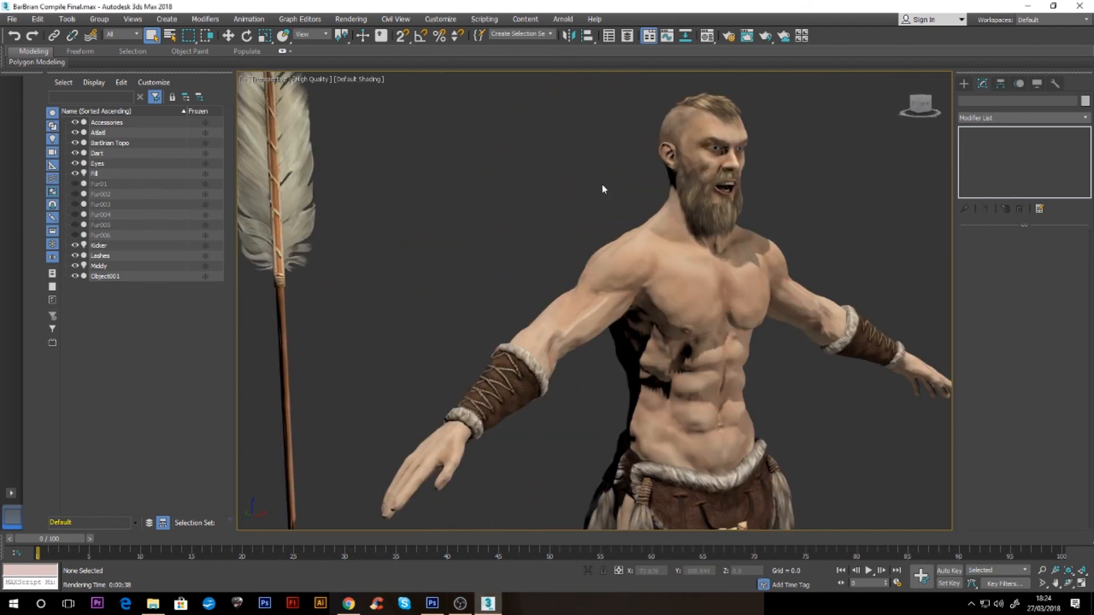